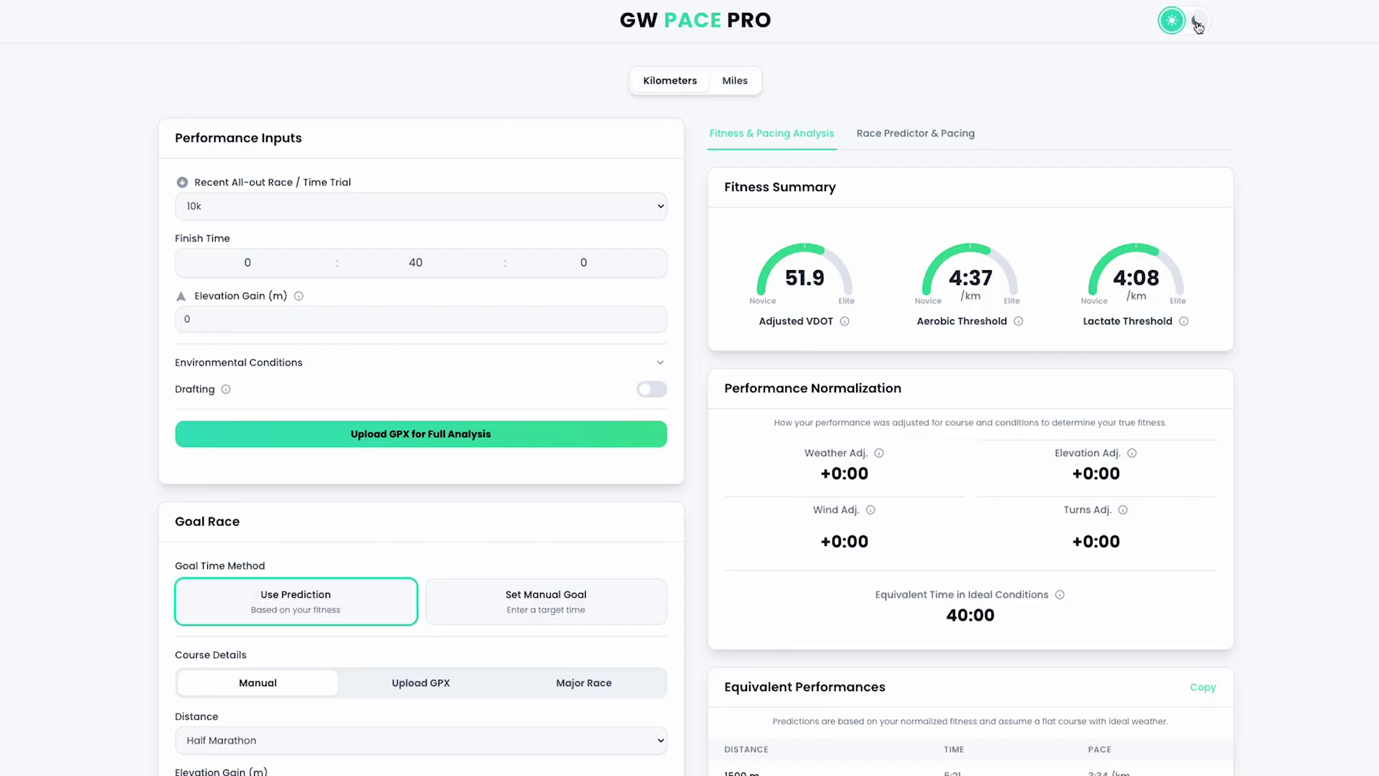
Enable the dark theme, leaving the distance at 10k and elevation gain at 0.
click(1197, 24)
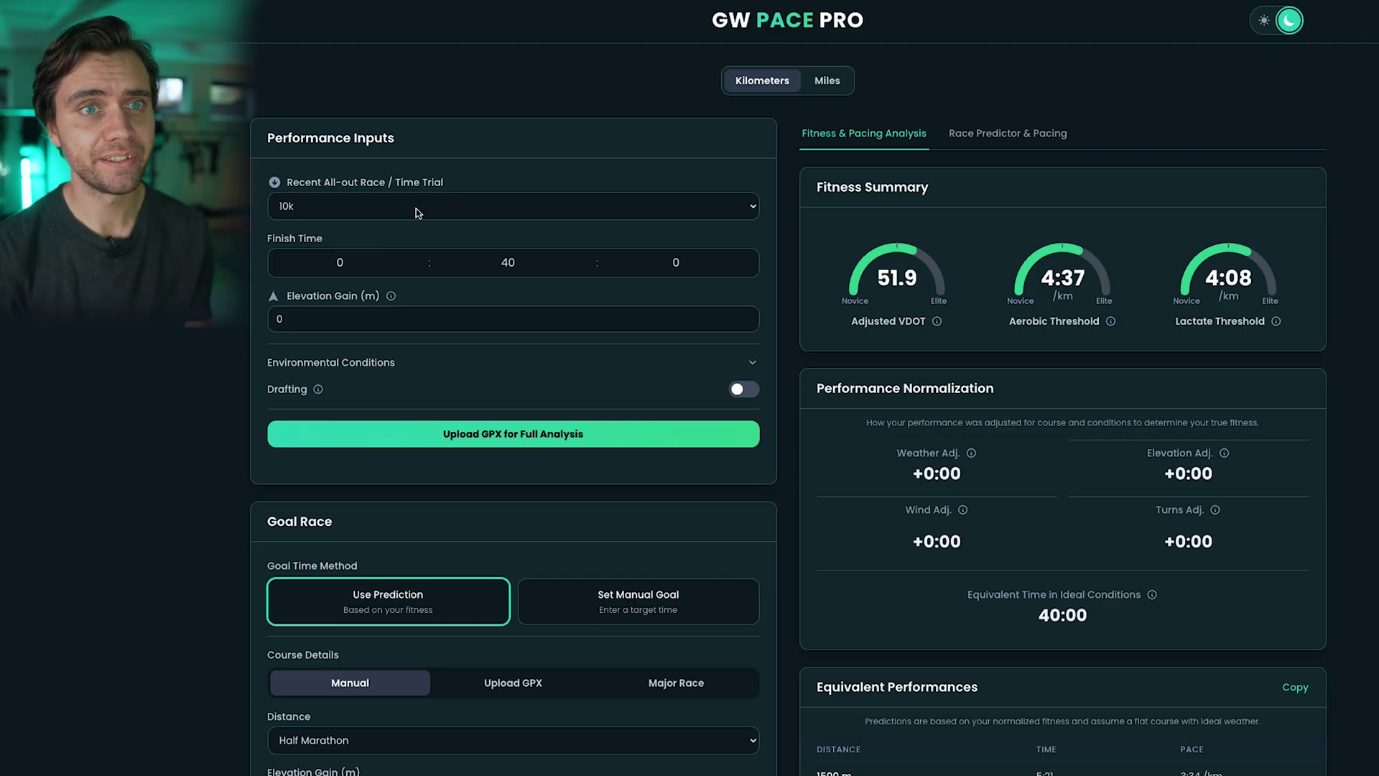
click(331, 202)
click(479, 289)
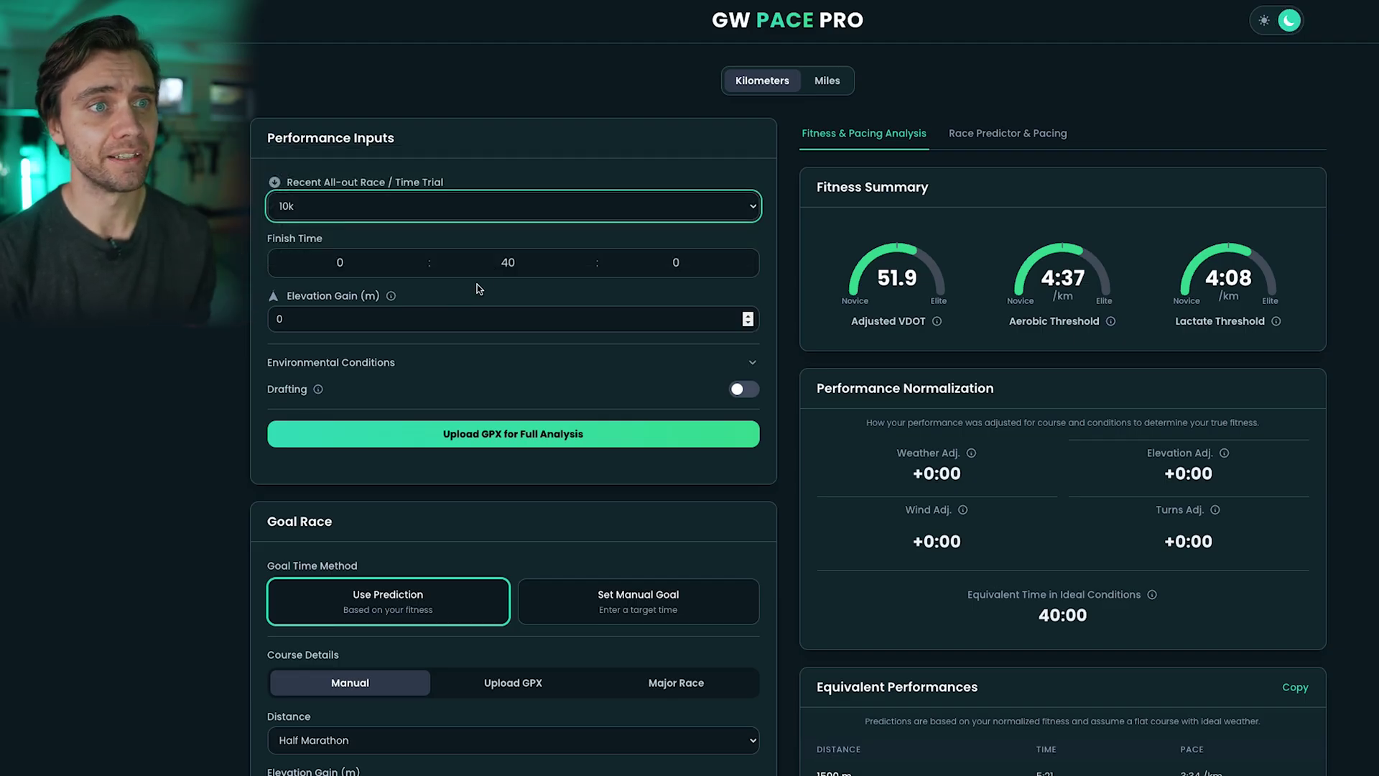
click(474, 320)
click(249, 353)
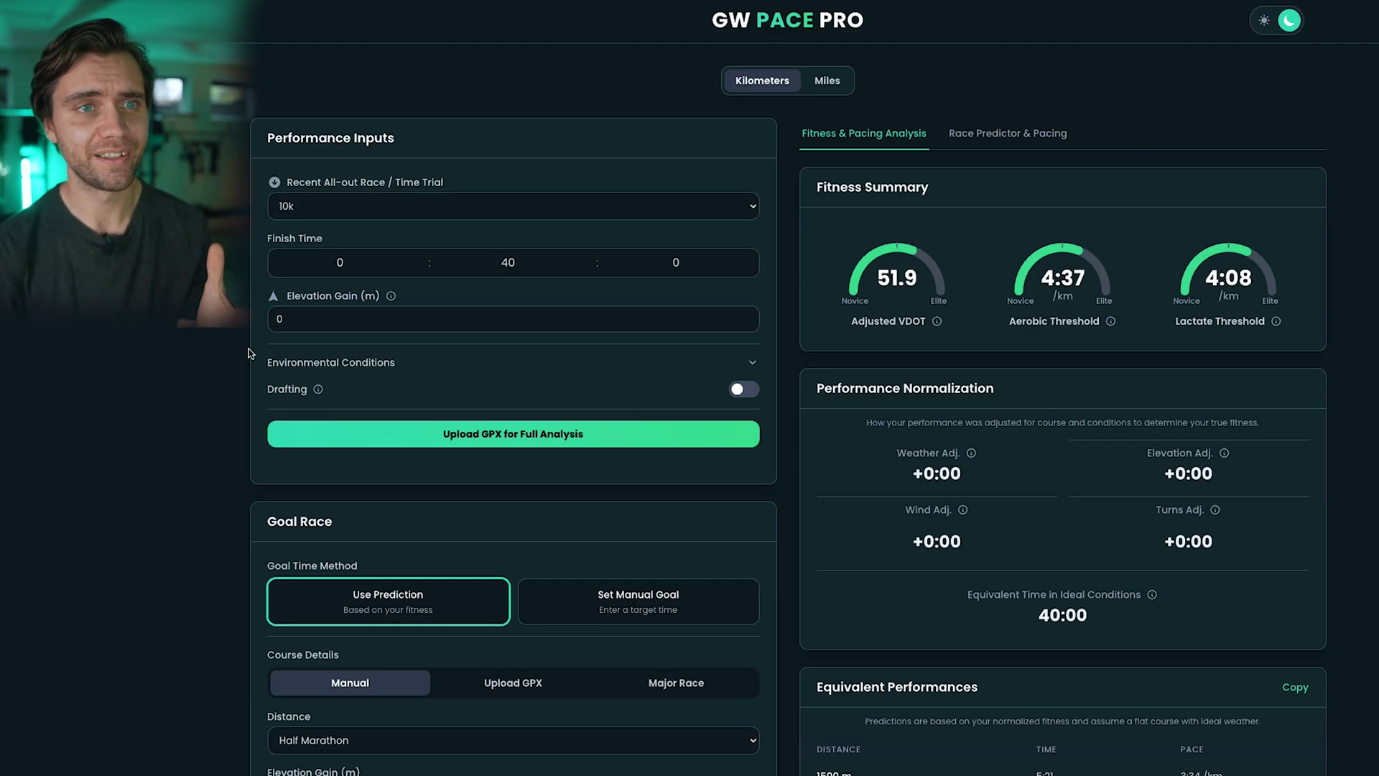
Upload CF_Løpet_5km_ (4).gpx from Downloads for full analysis: 5,04 km, 17:09, 52 m gain.
click(541, 441)
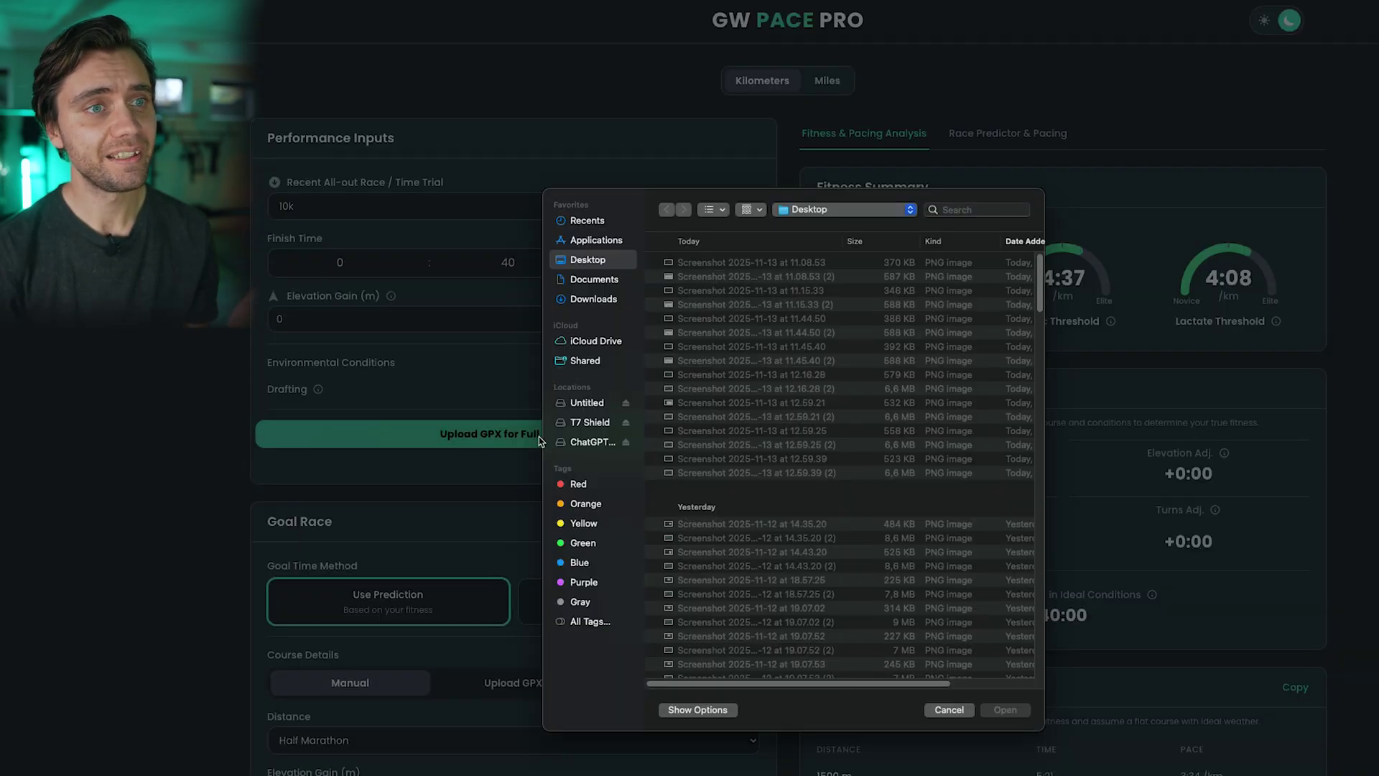
click(607, 303)
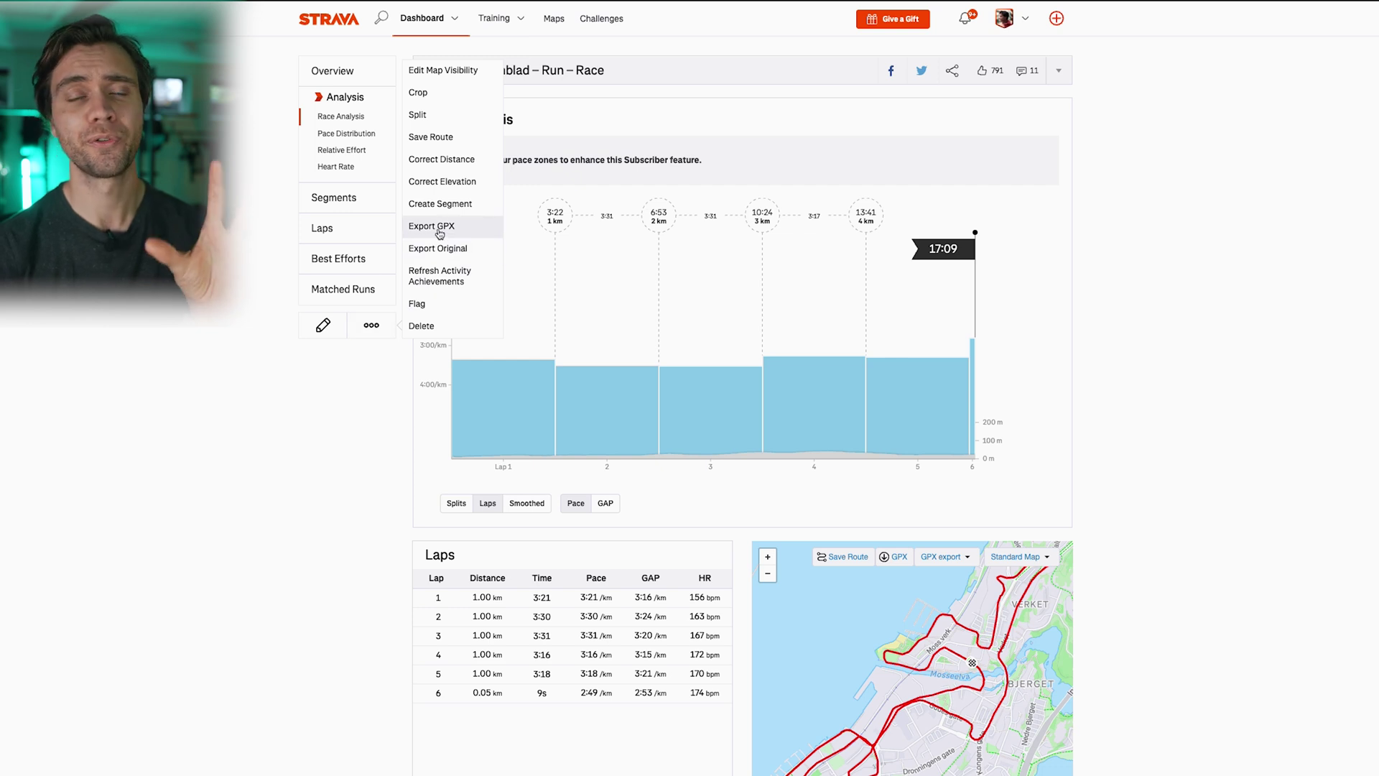
click(437, 231)
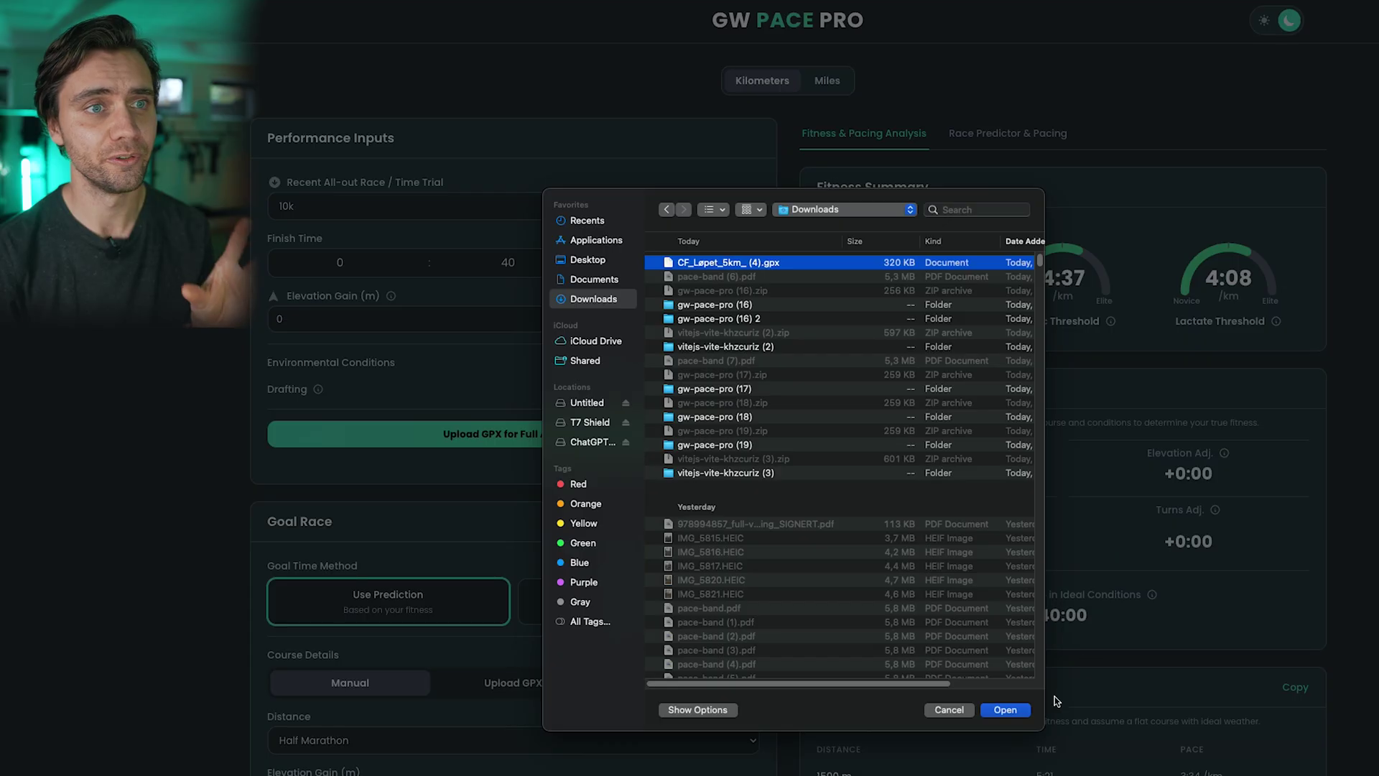
click(1005, 710)
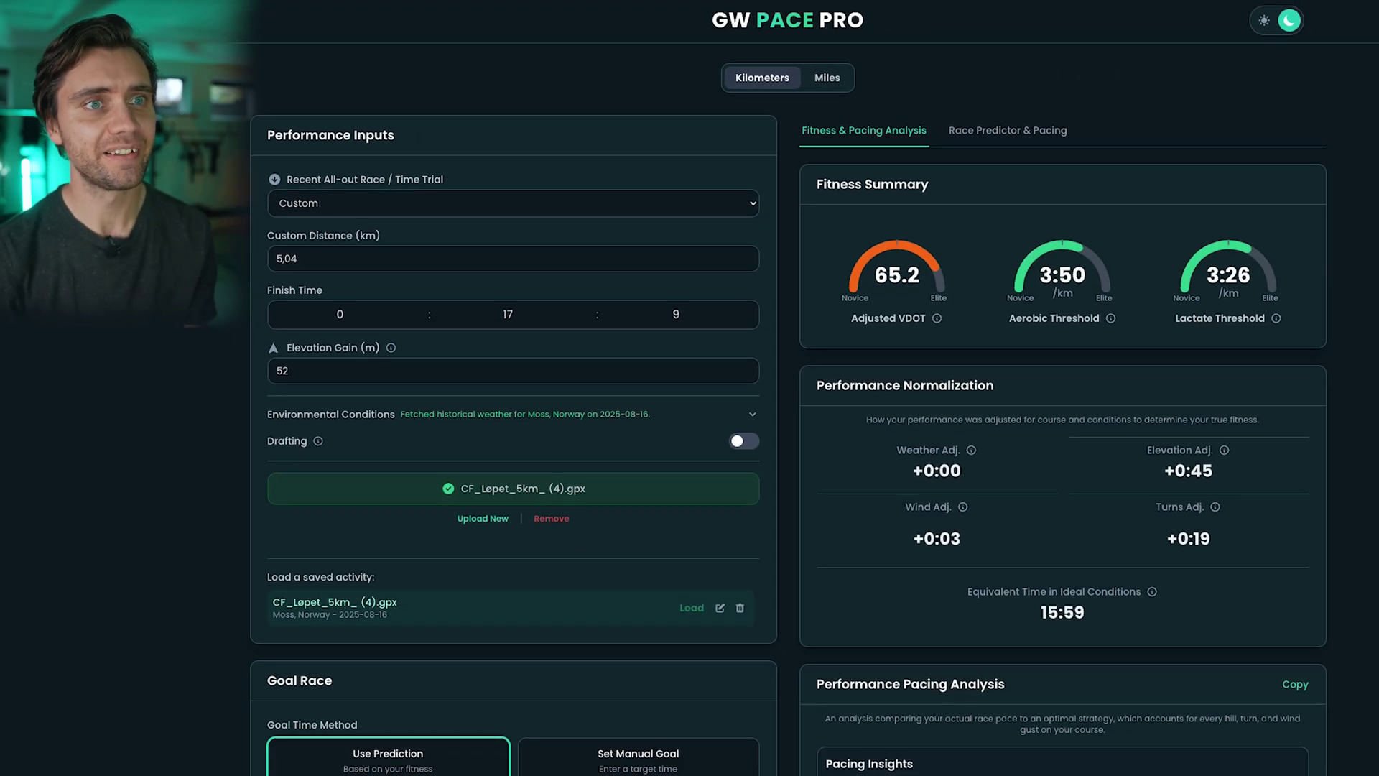
scroll(689, 431, down, 1)
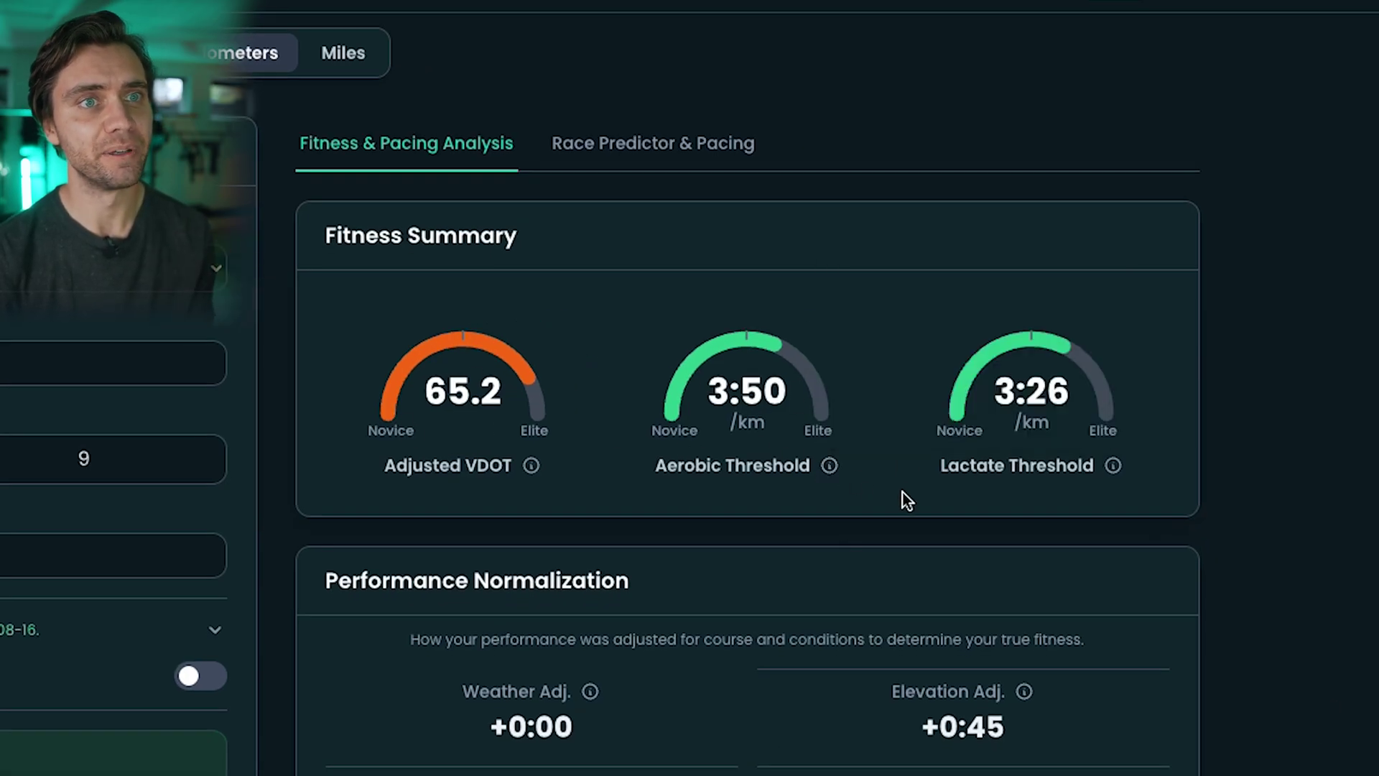
mouse_move(1119, 476)
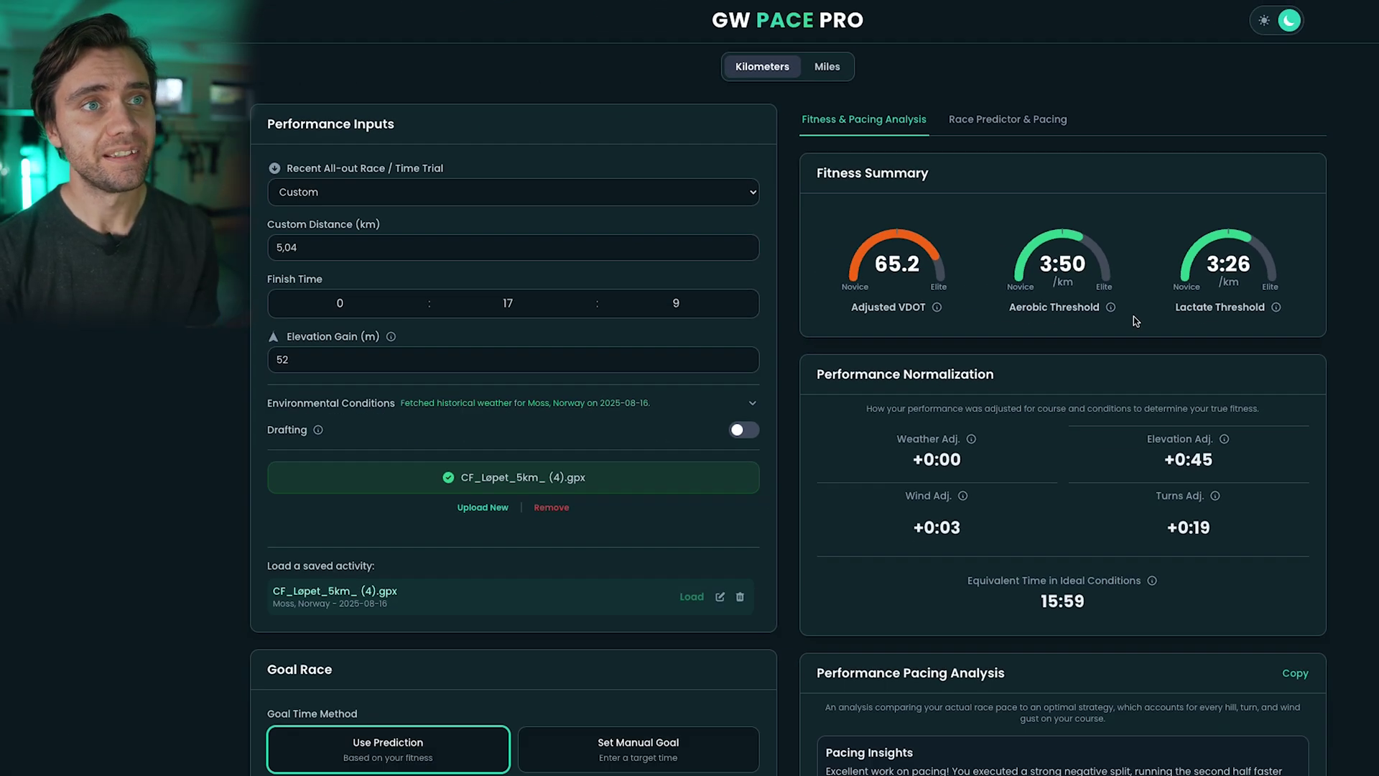
scroll(1133, 322, down, 2)
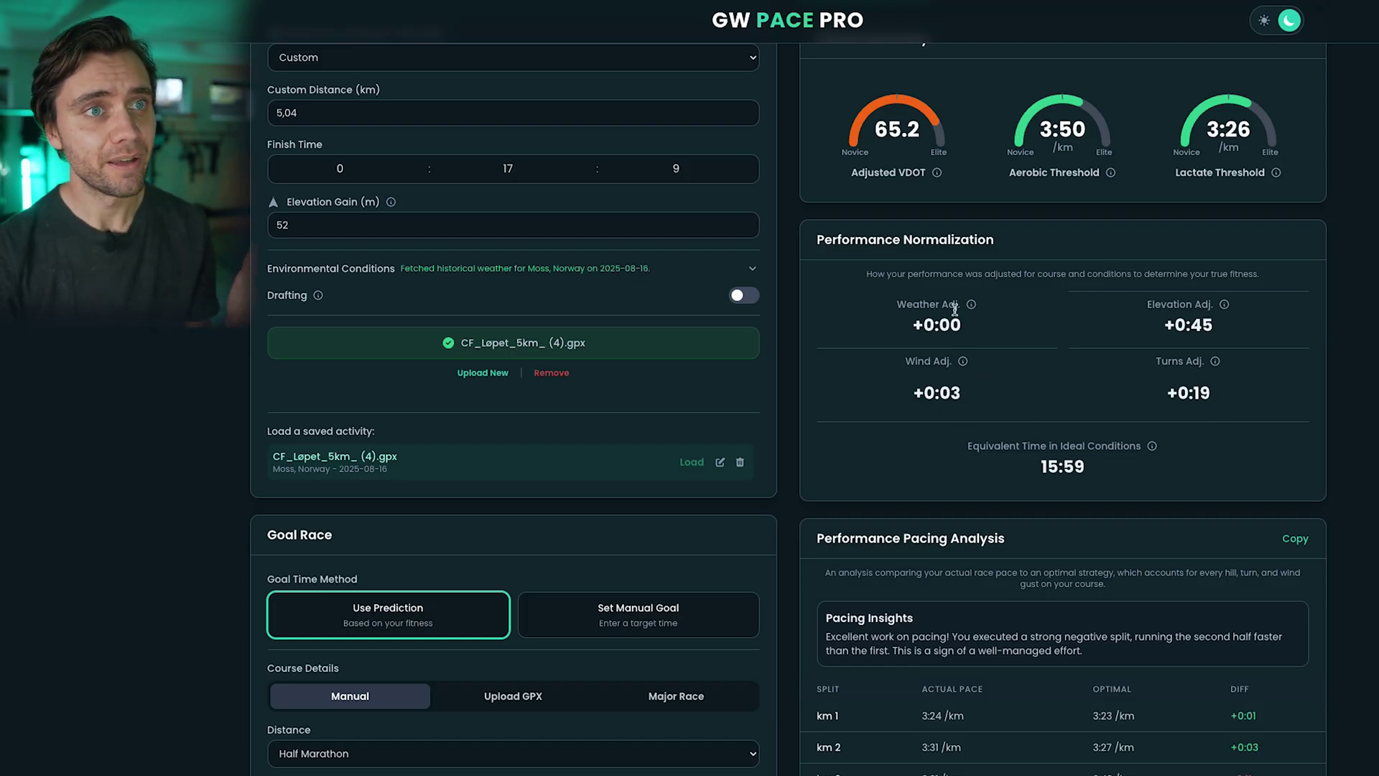
Expand the environmental conditions and leave the race temperature at 17.
click(752, 271)
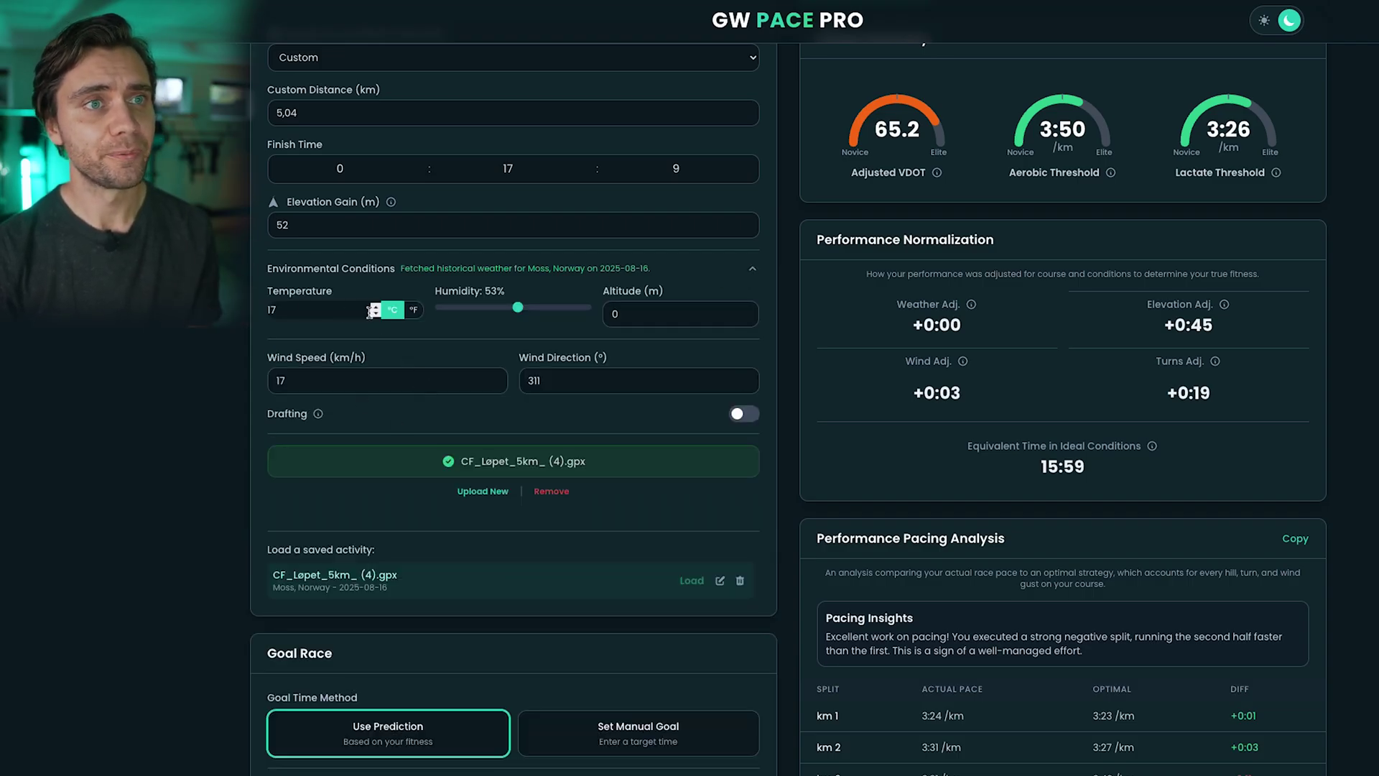
click(325, 315)
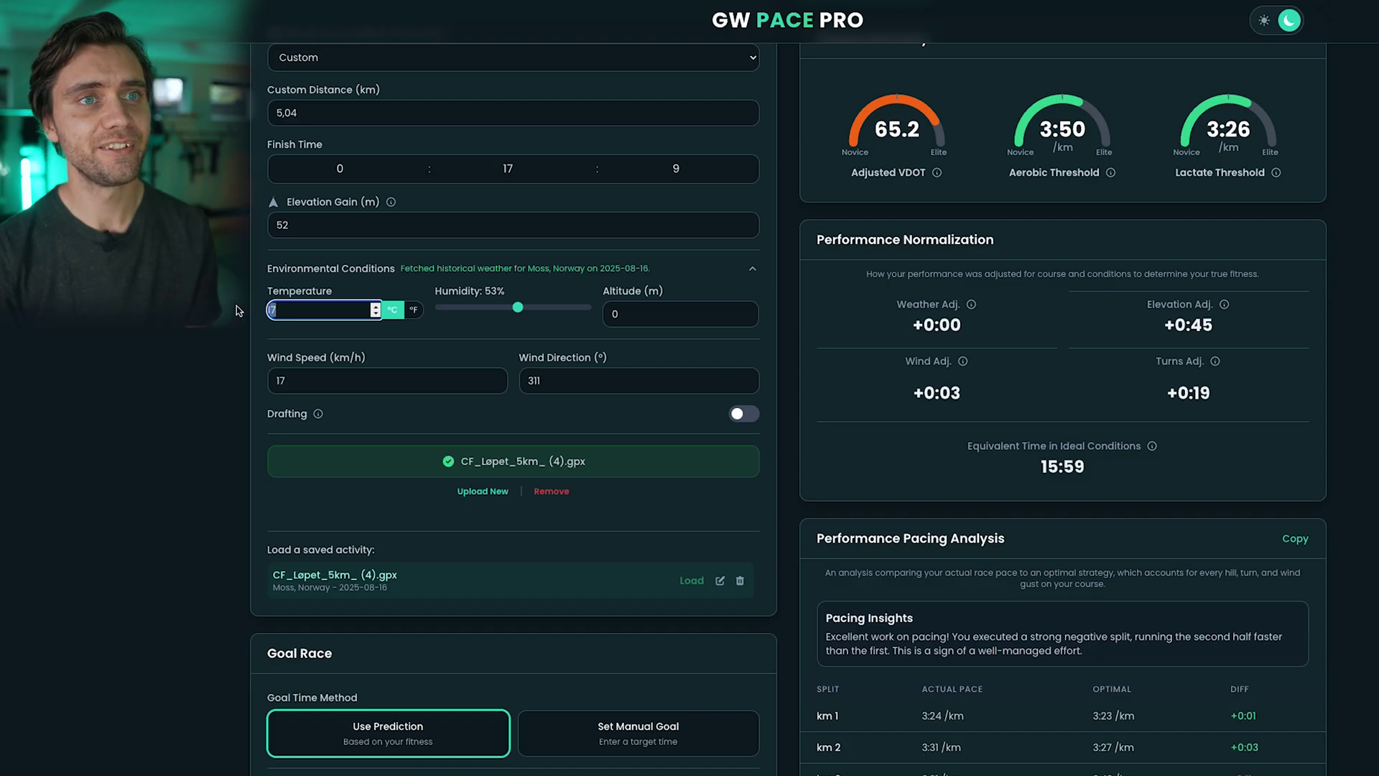
text(25)
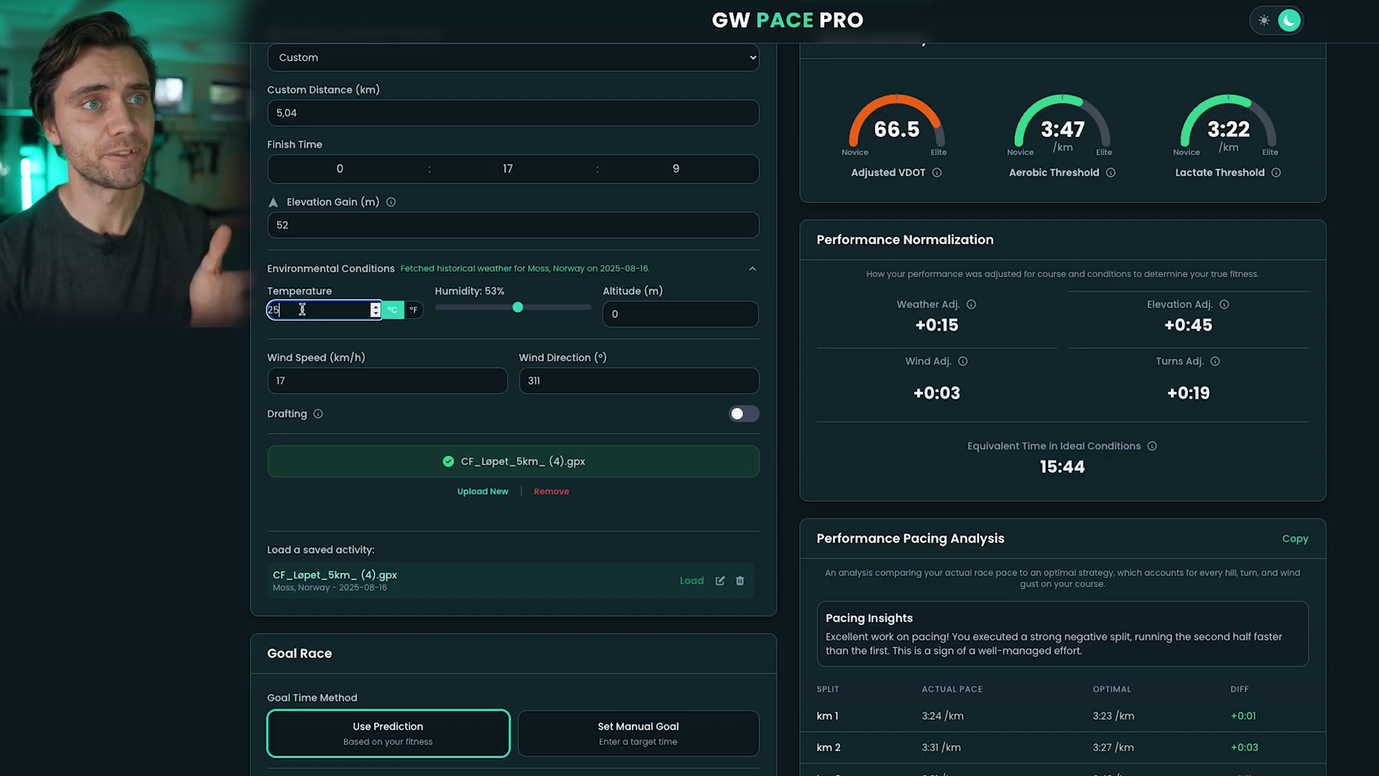
text(7)
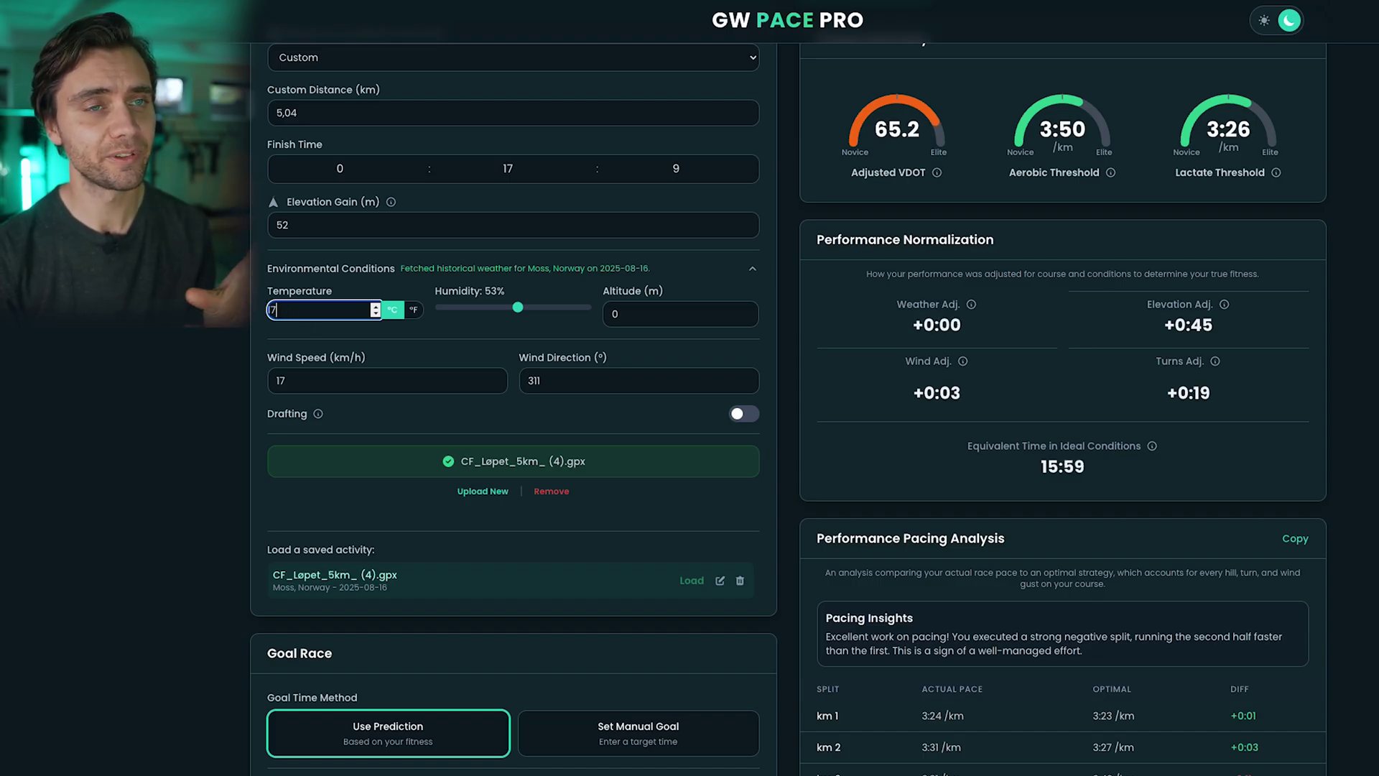
click(366, 286)
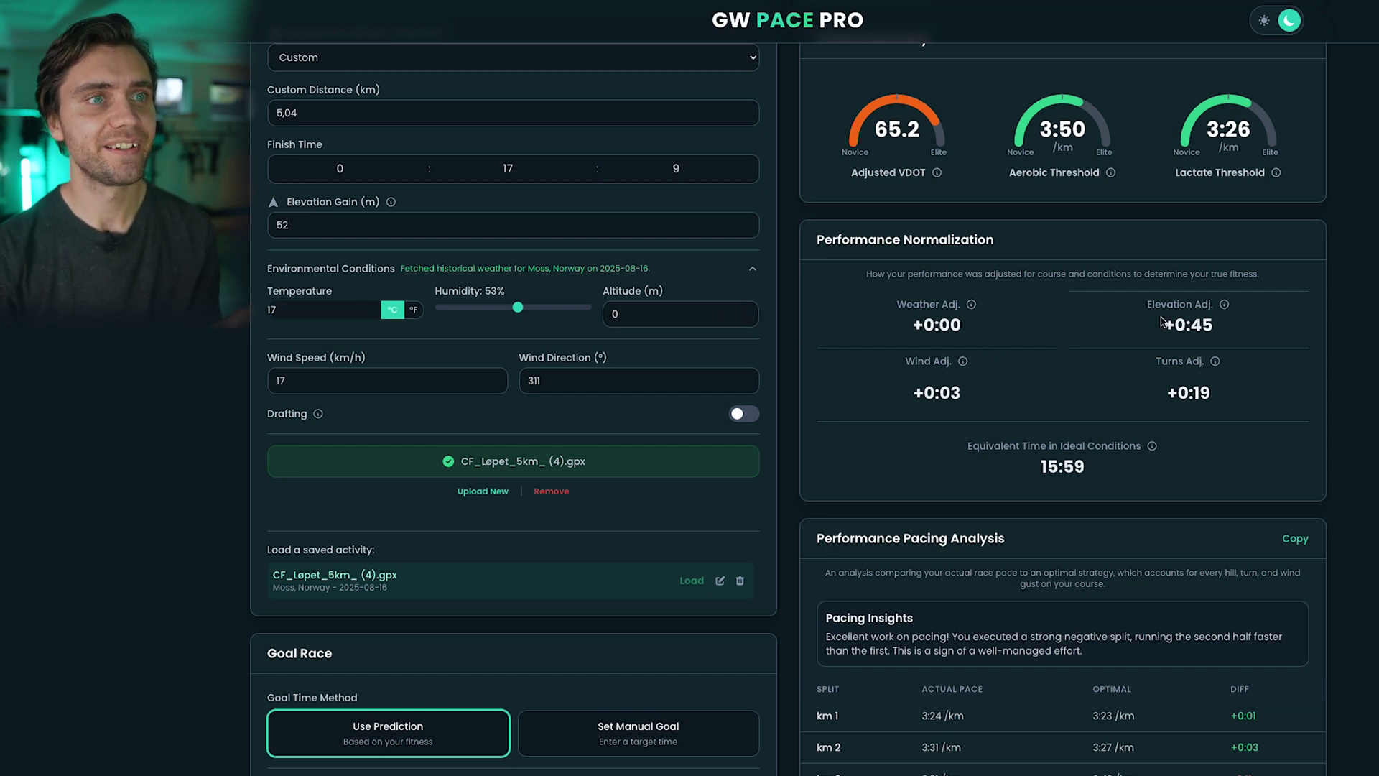
Highlight the Elevation Adj. value and the Wind Adj. +0:03 value.
triple_click(1206, 322)
click(1229, 332)
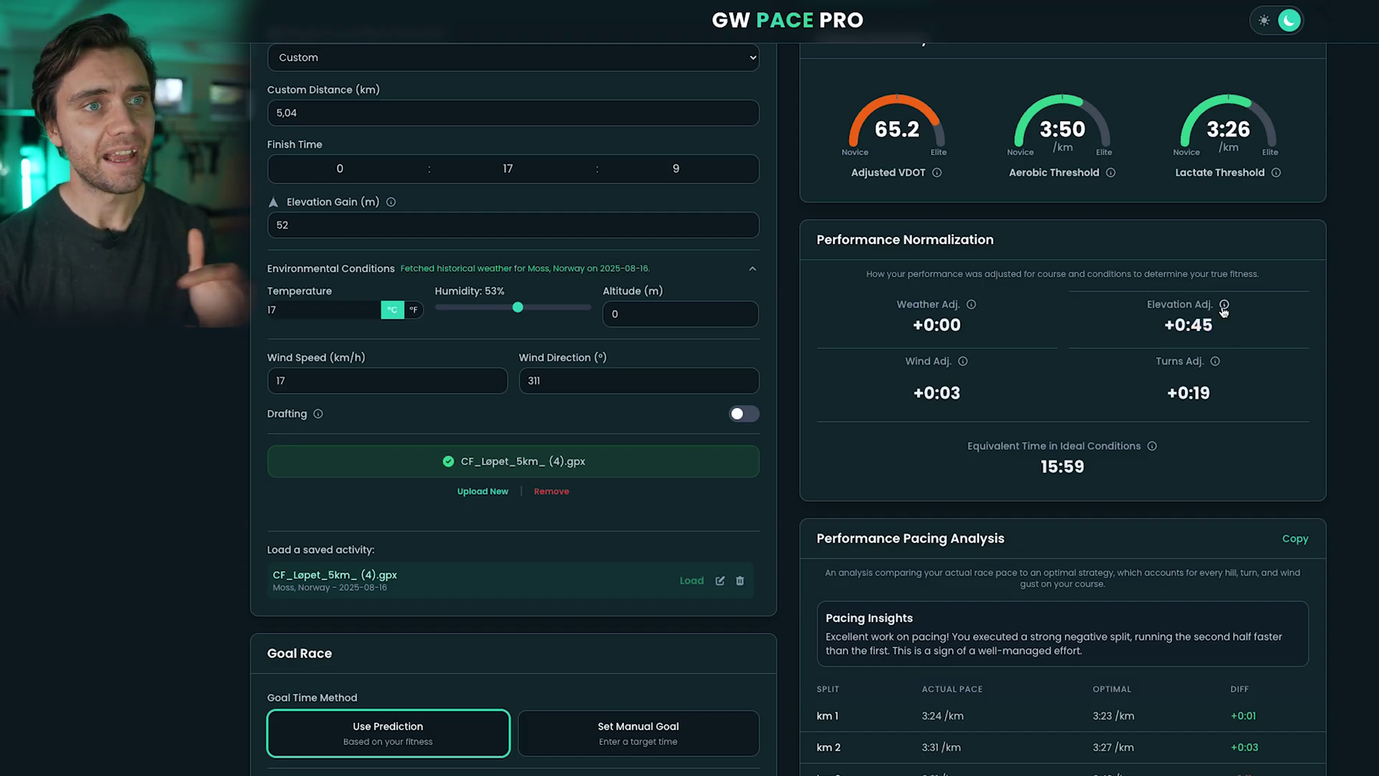
mouse_move(1224, 310)
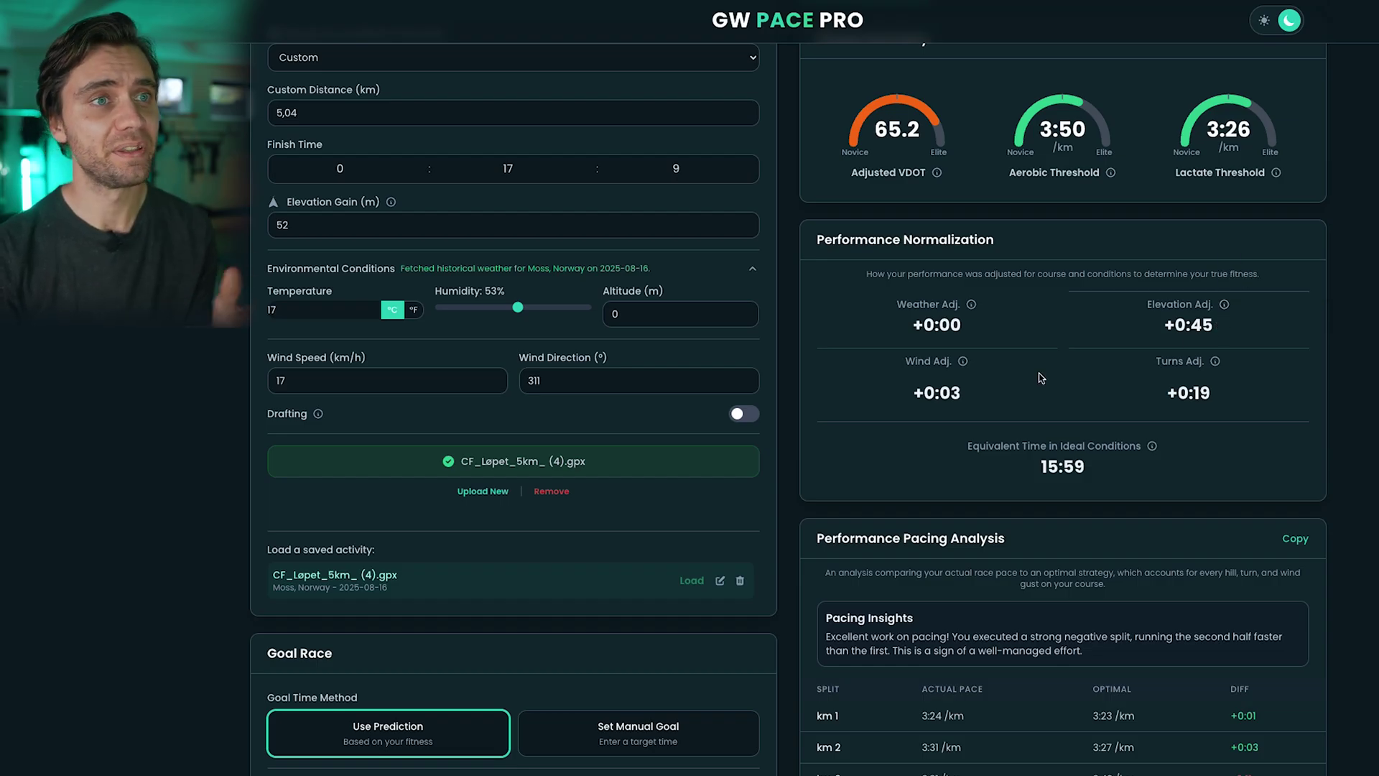
drag(968, 400, 897, 355)
click(921, 387)
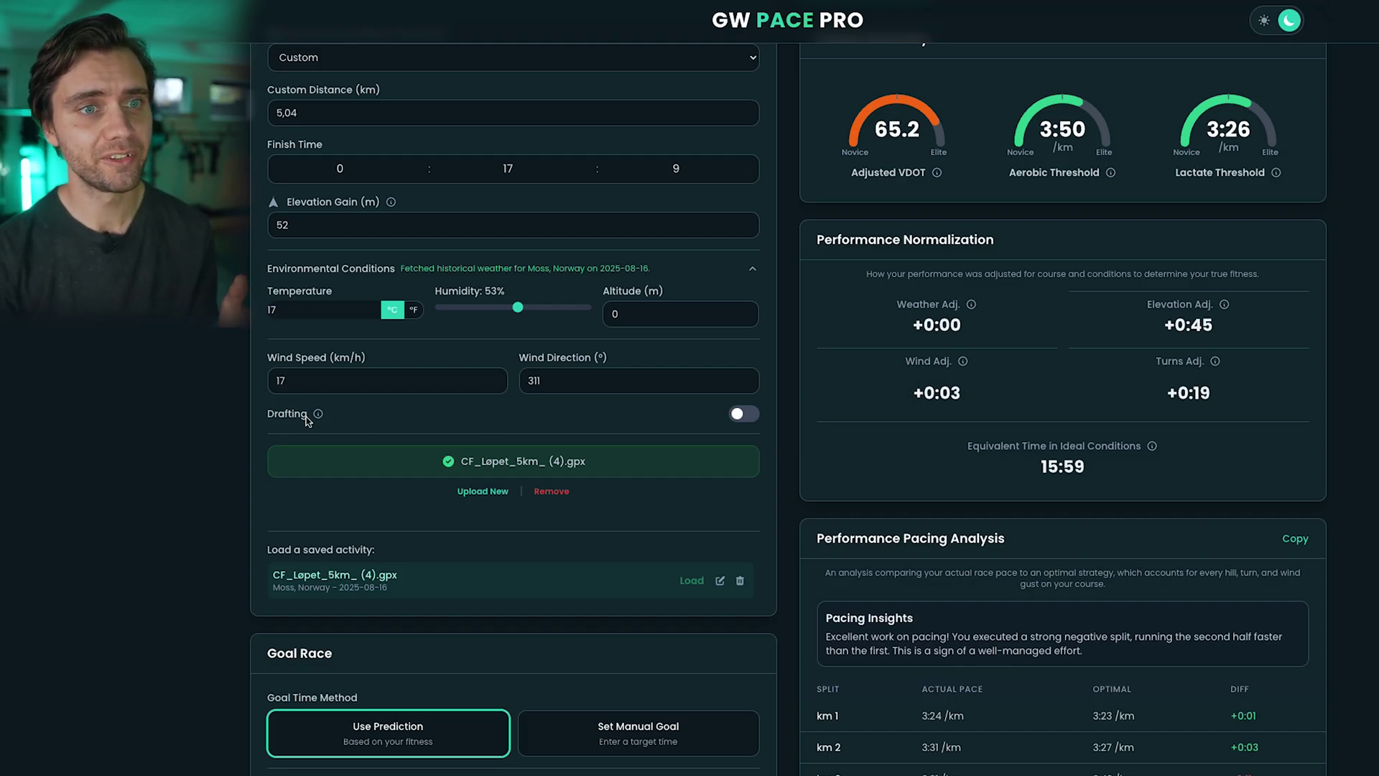
Turn drafting on and back off, then highlight the Turns Adj. +0:19 value.
click(744, 416)
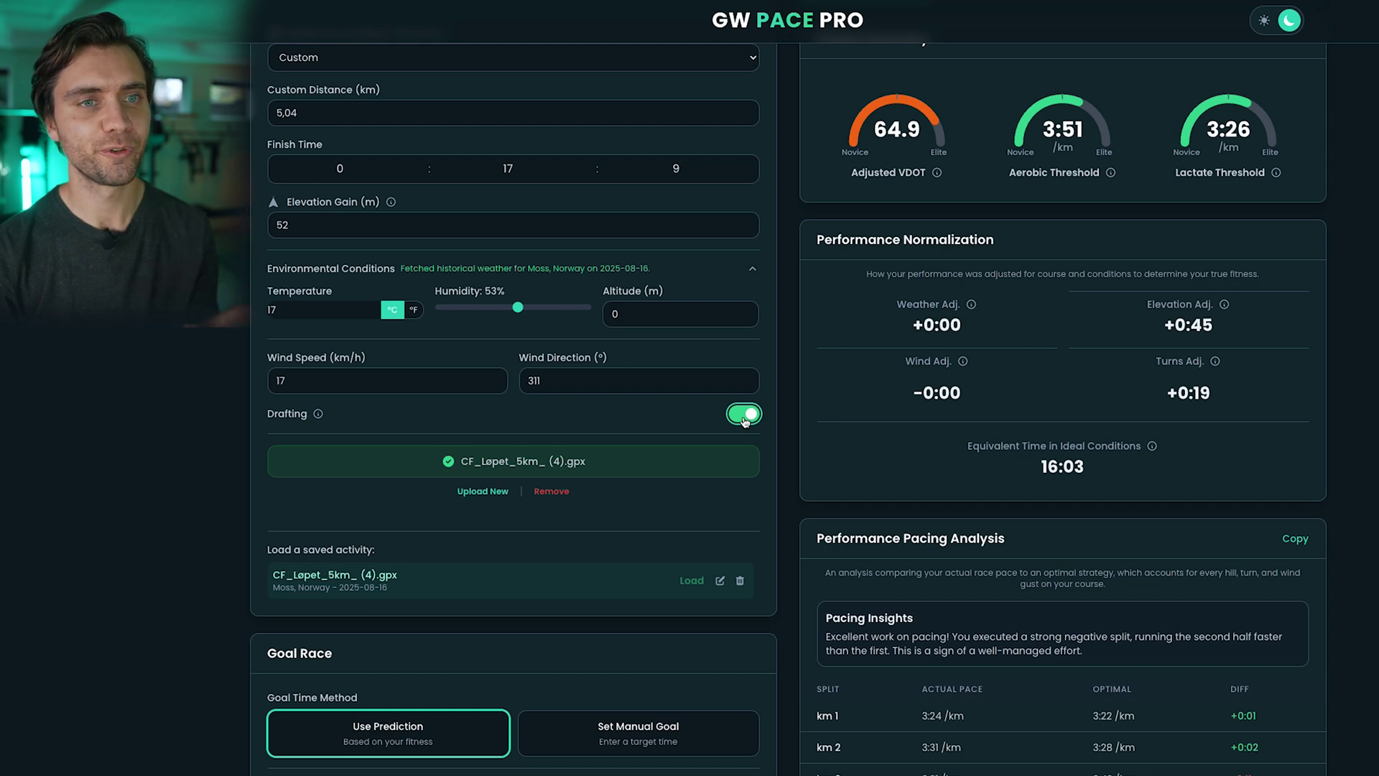
click(744, 417)
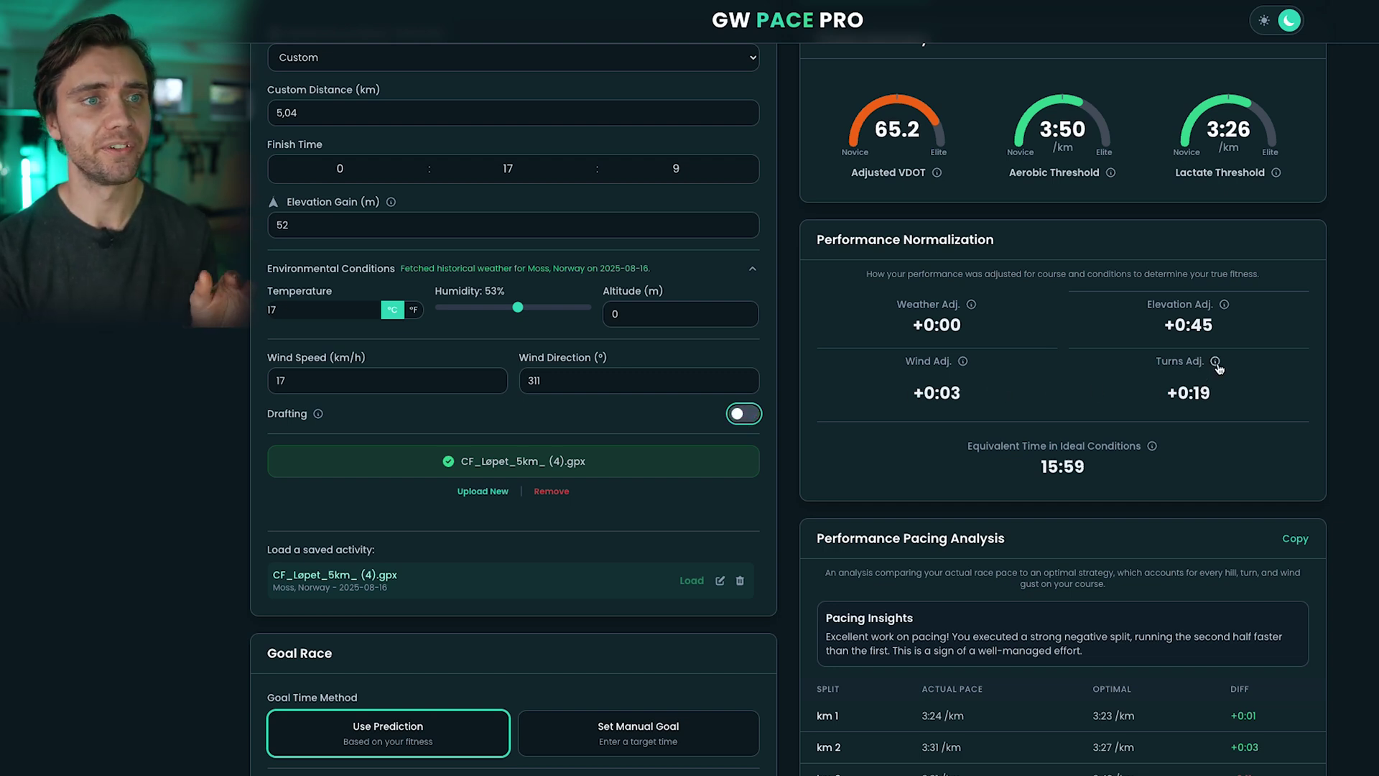
mouse_move(1217, 366)
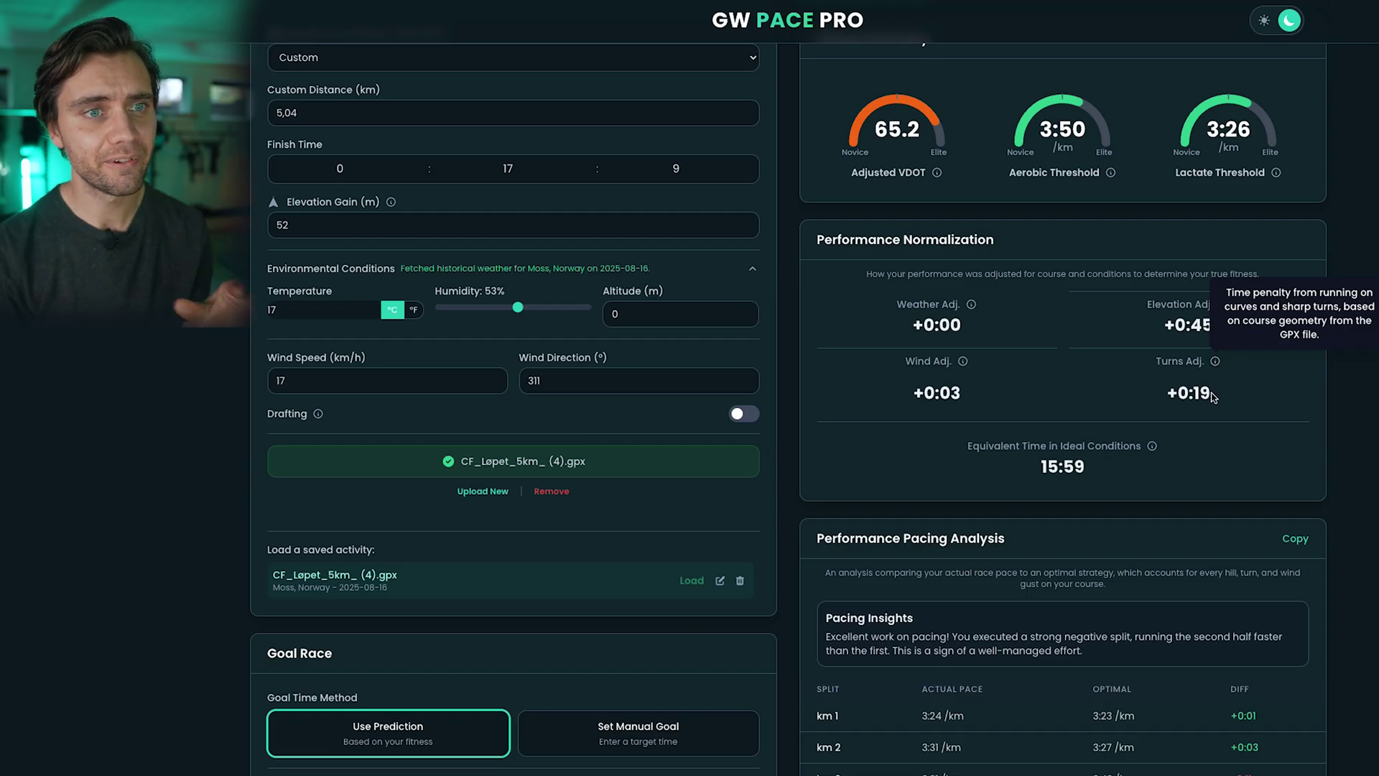
drag(1213, 395, 1167, 397)
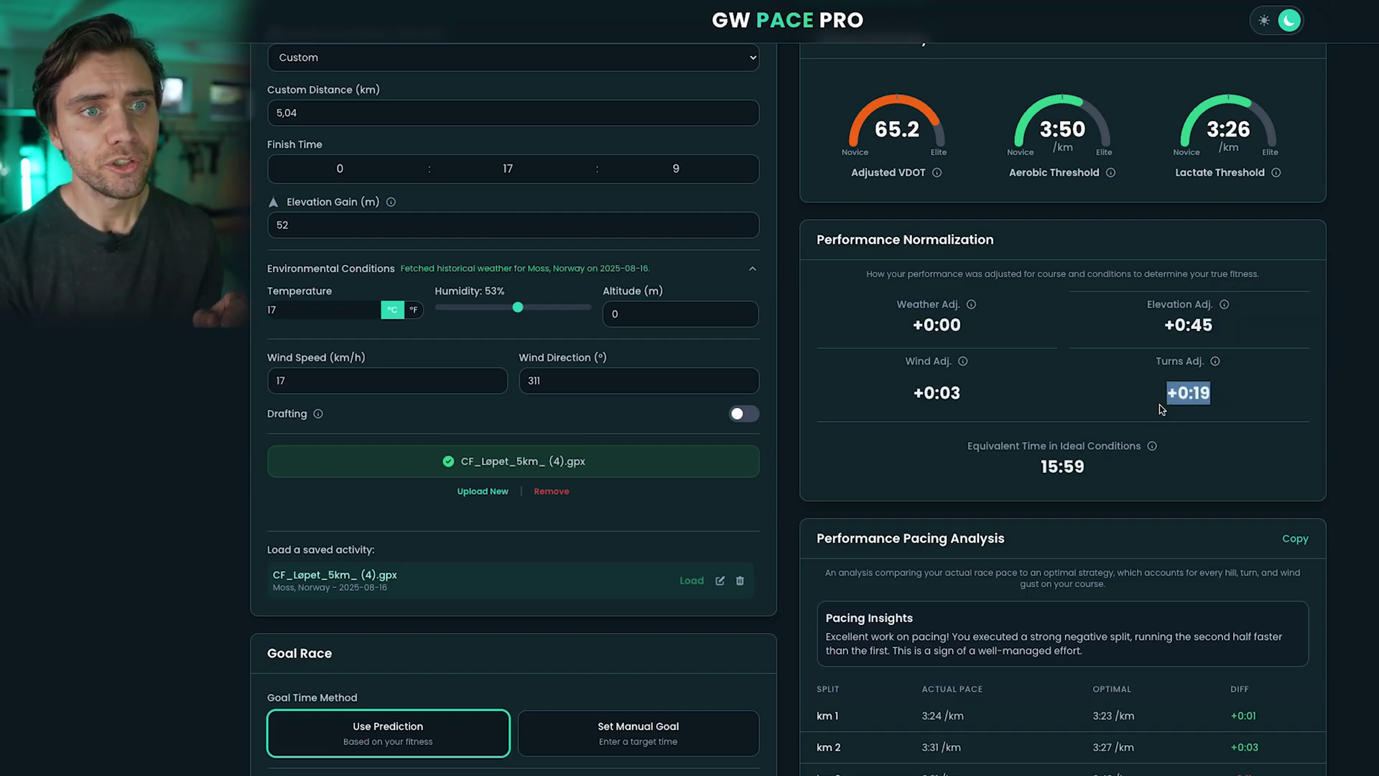
click(1161, 410)
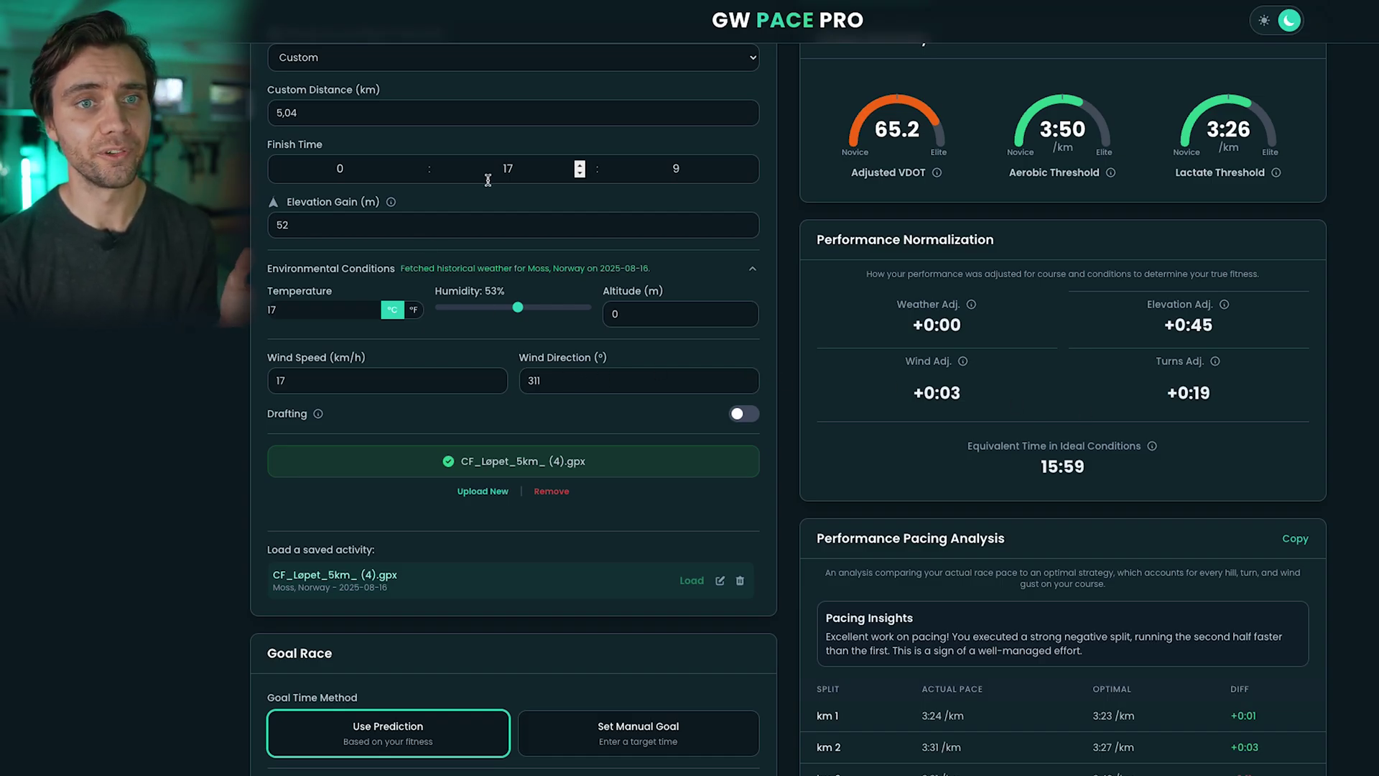
Preview a 15-minute finish, restore 17 minutes, and highlight the 15:59 ideal-conditions equivalent.
click(533, 169)
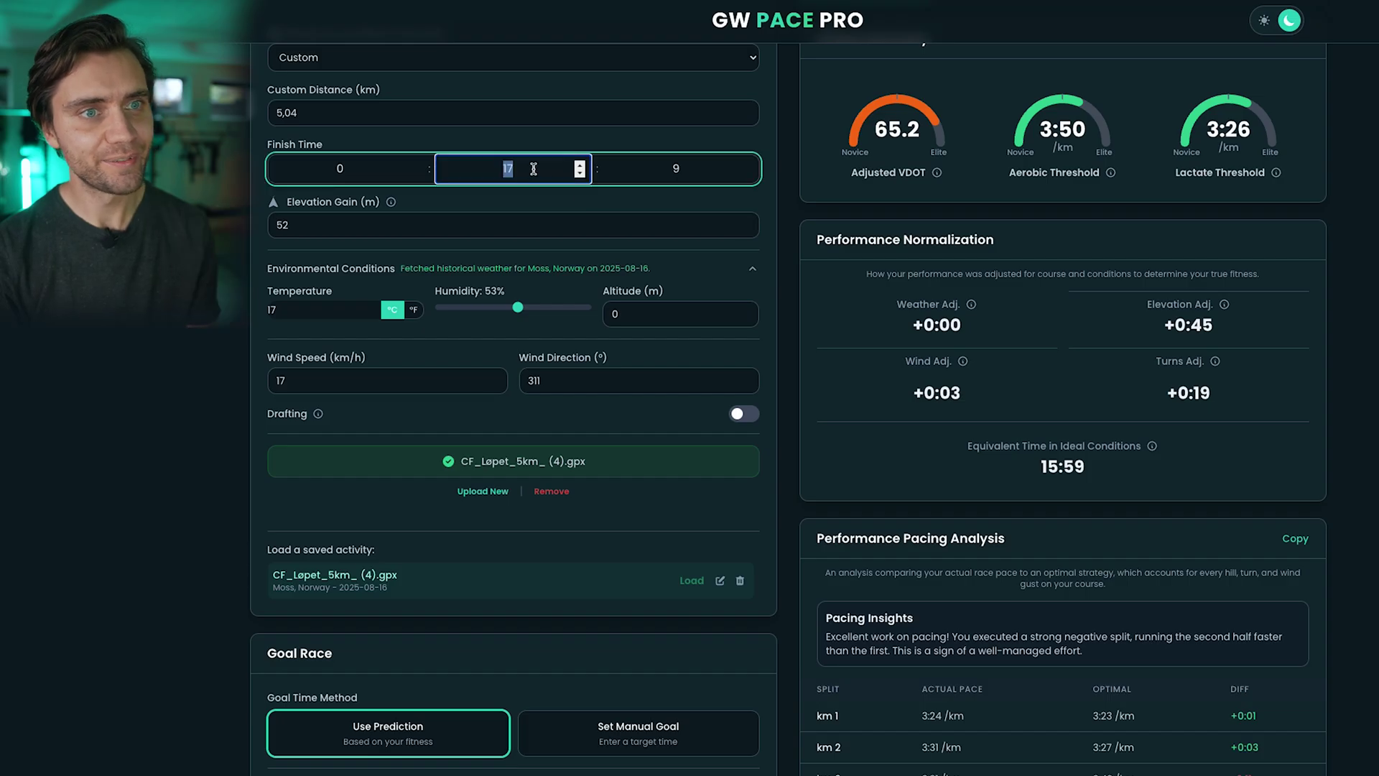
text(15)
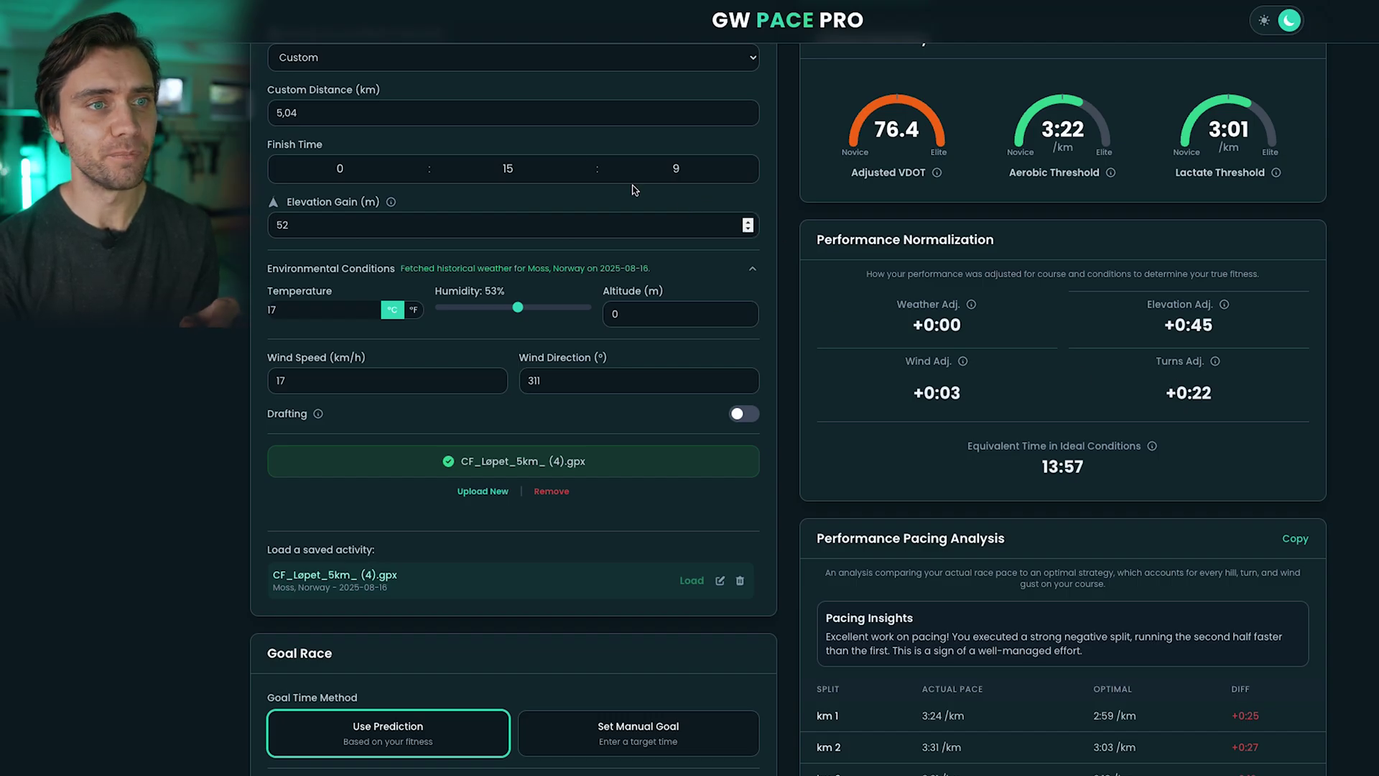
click(512, 168)
key(BackSpace)
text(7)
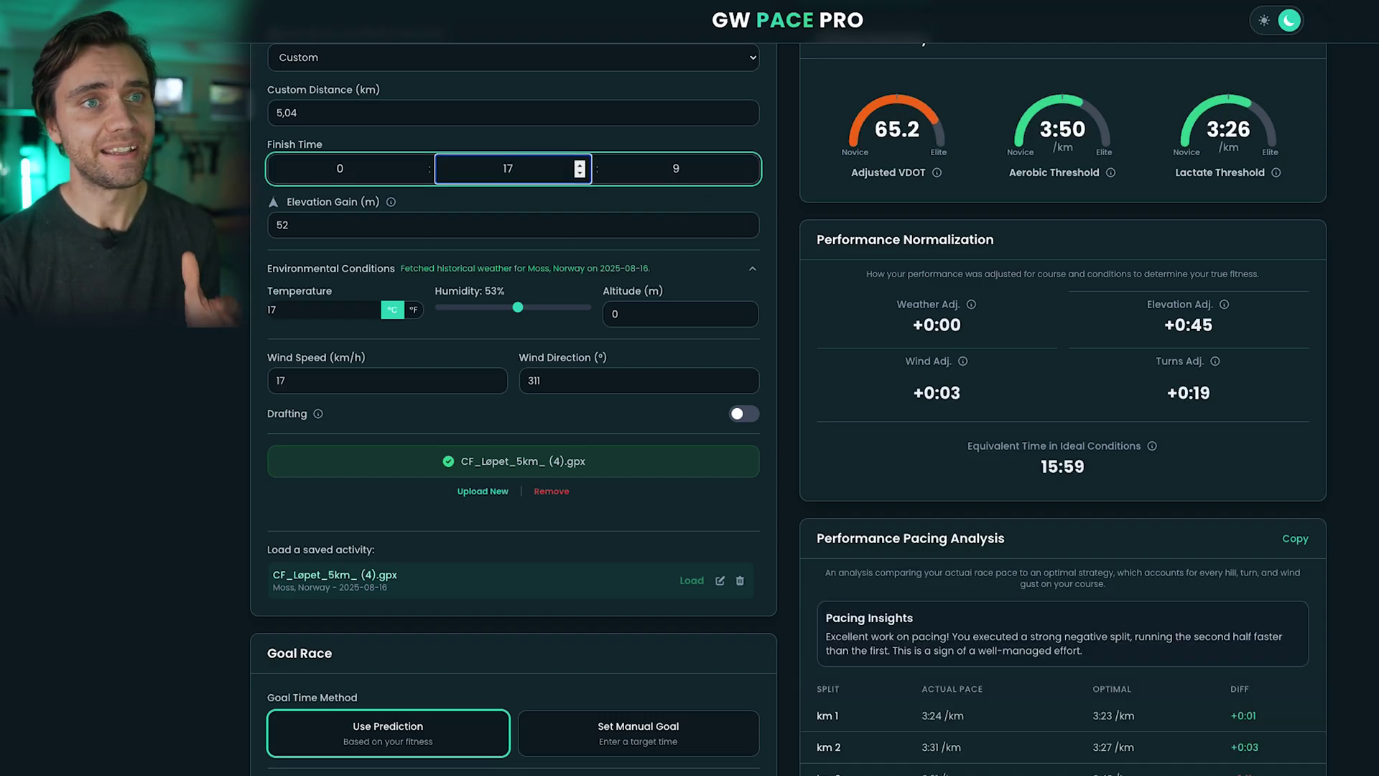
click(1155, 372)
drag(971, 446, 1038, 467)
click(1043, 468)
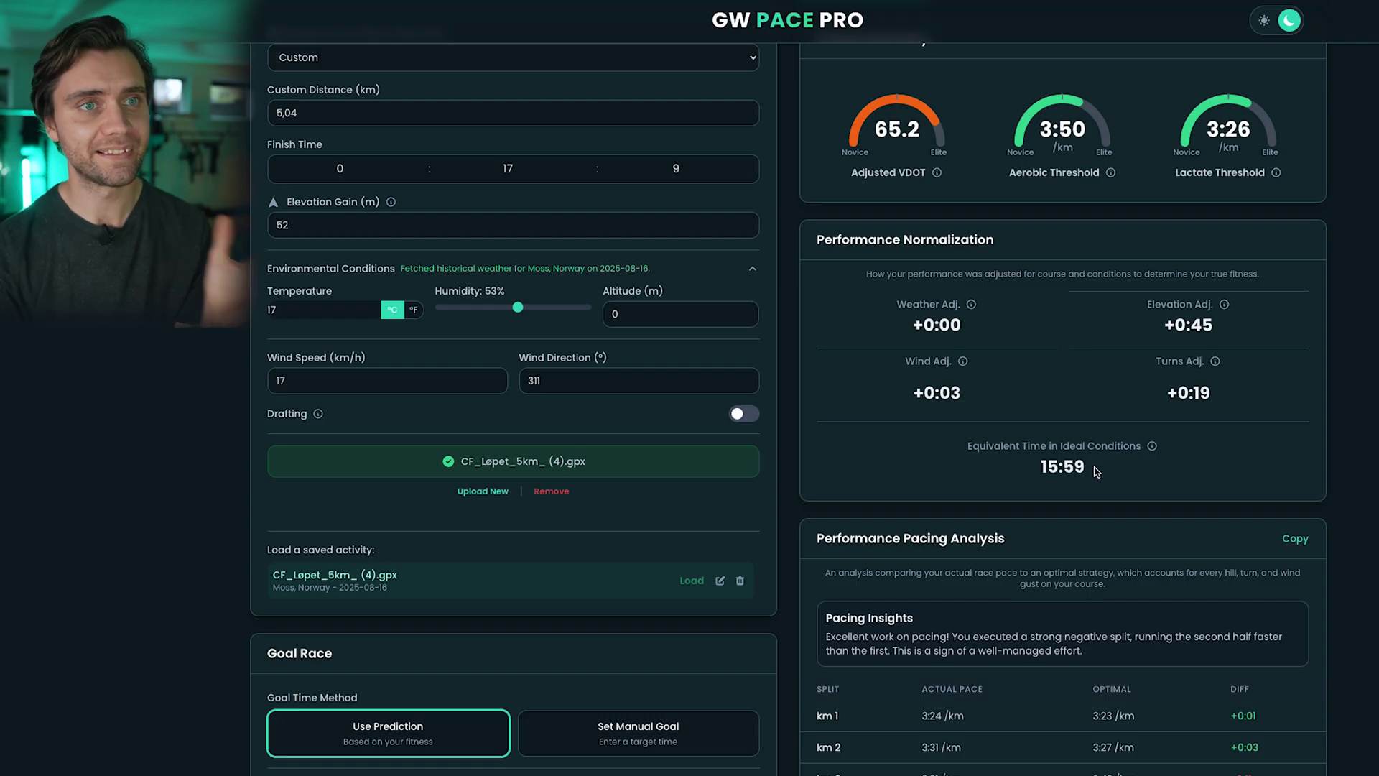
Scroll down to the per-km pacing analysis and highlight its pacing insights message.
scroll(1097, 472, down, 1)
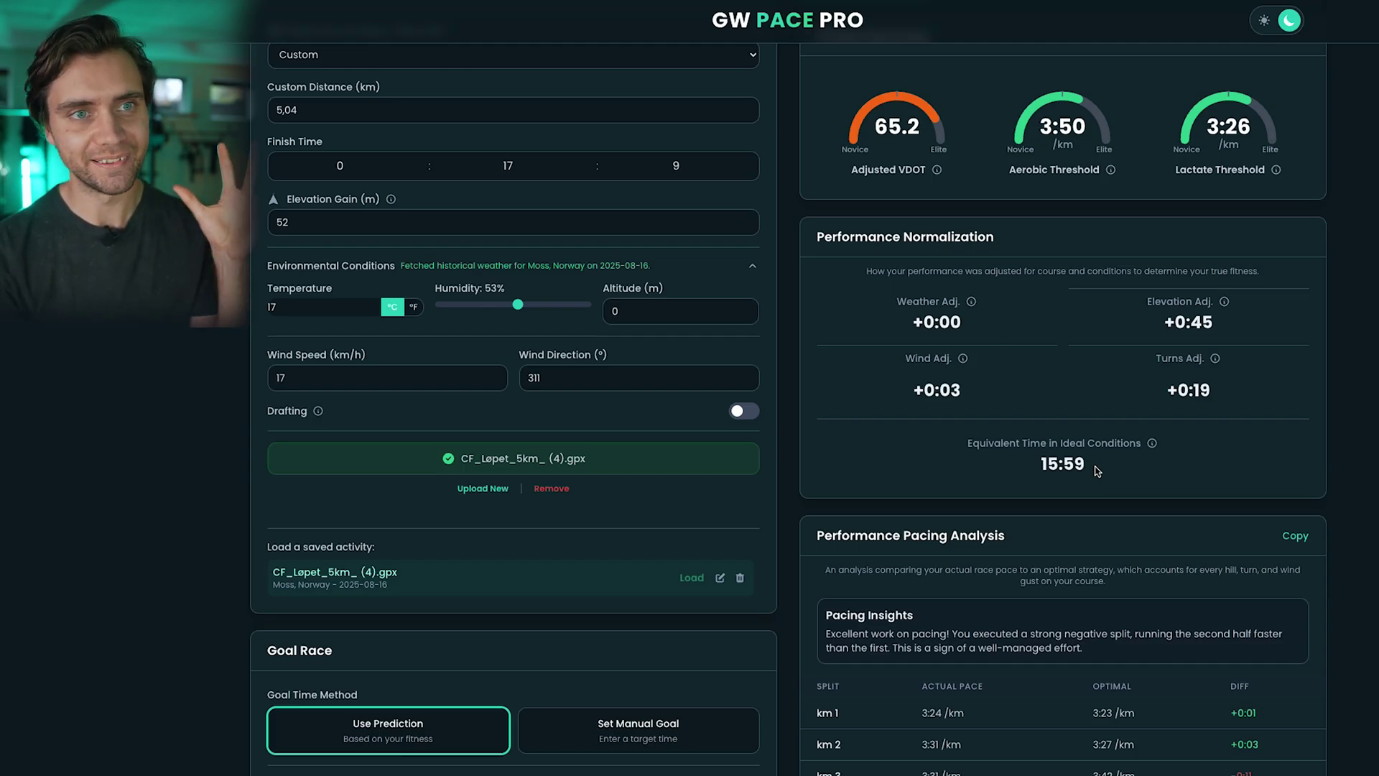
scroll(1108, 469, down, 4)
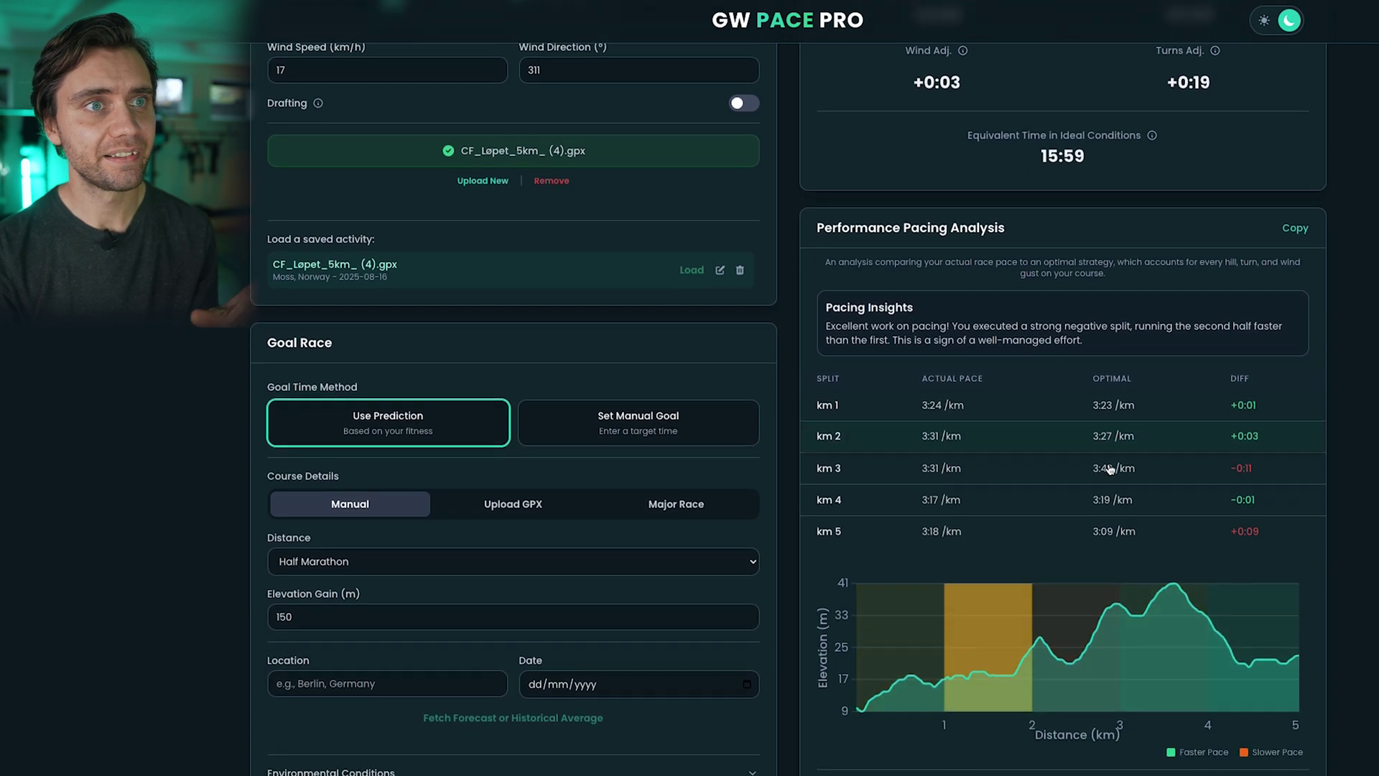
drag(1084, 329, 855, 314)
click(902, 320)
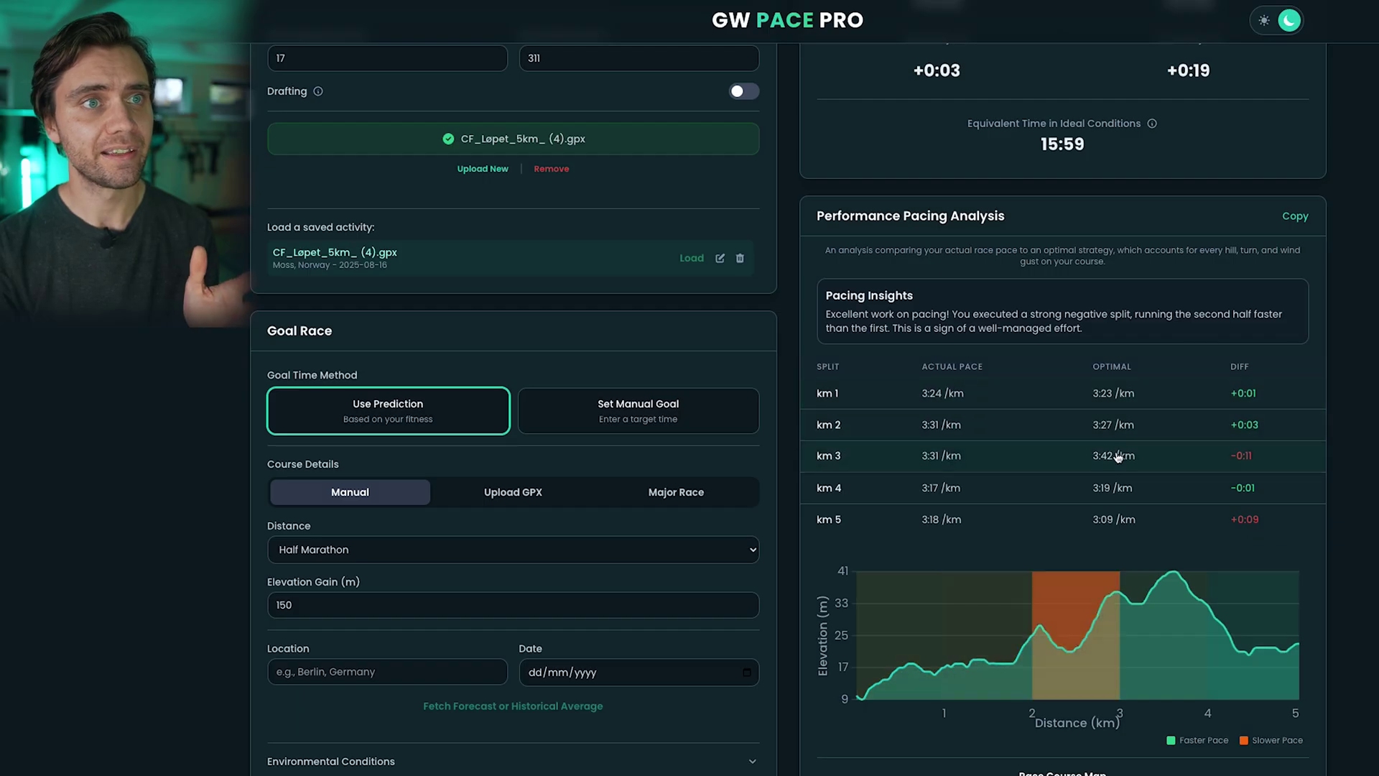
scroll(1117, 467, down, 1)
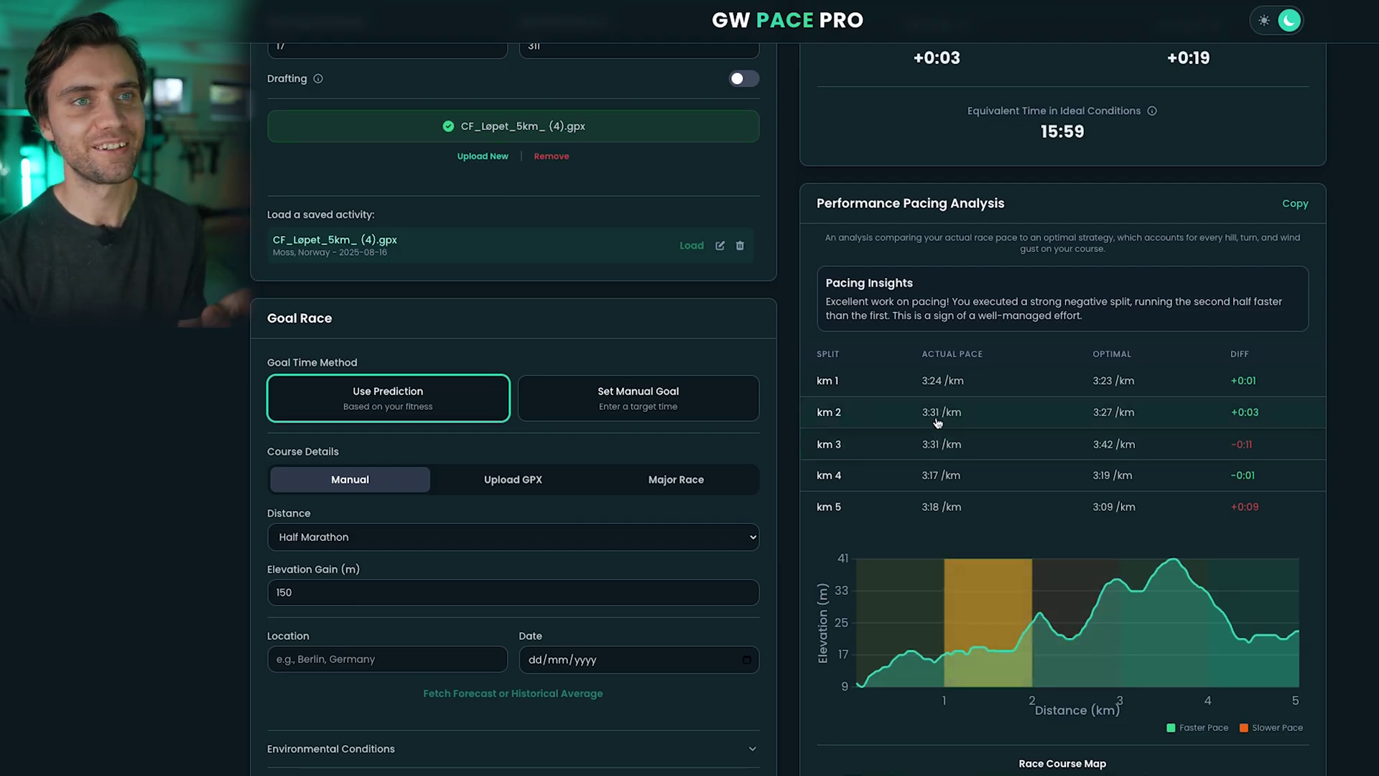
scroll(941, 441, up, 7)
Switch units to miles and back to kilometres, then scroll to the course map.
click(801, 82)
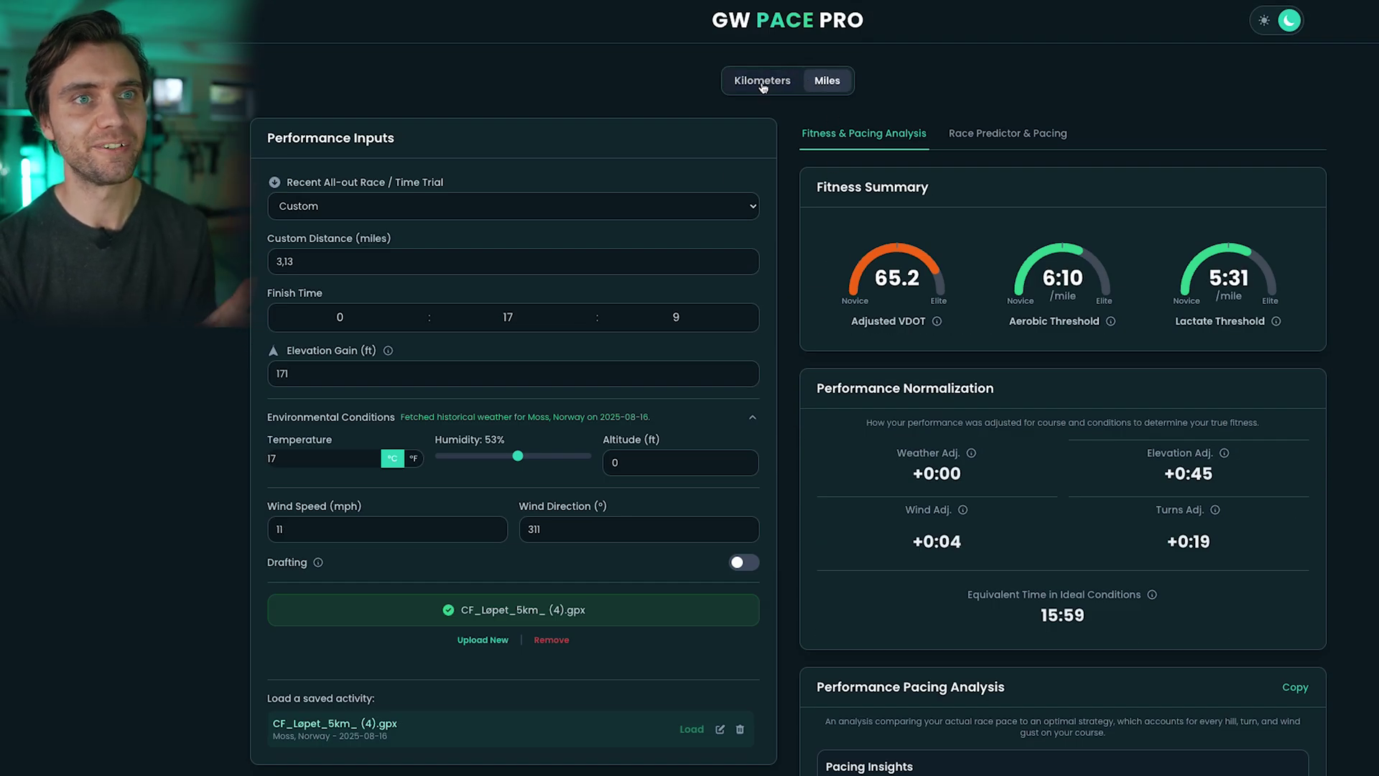
click(763, 82)
scroll(1052, 460, down, 7)
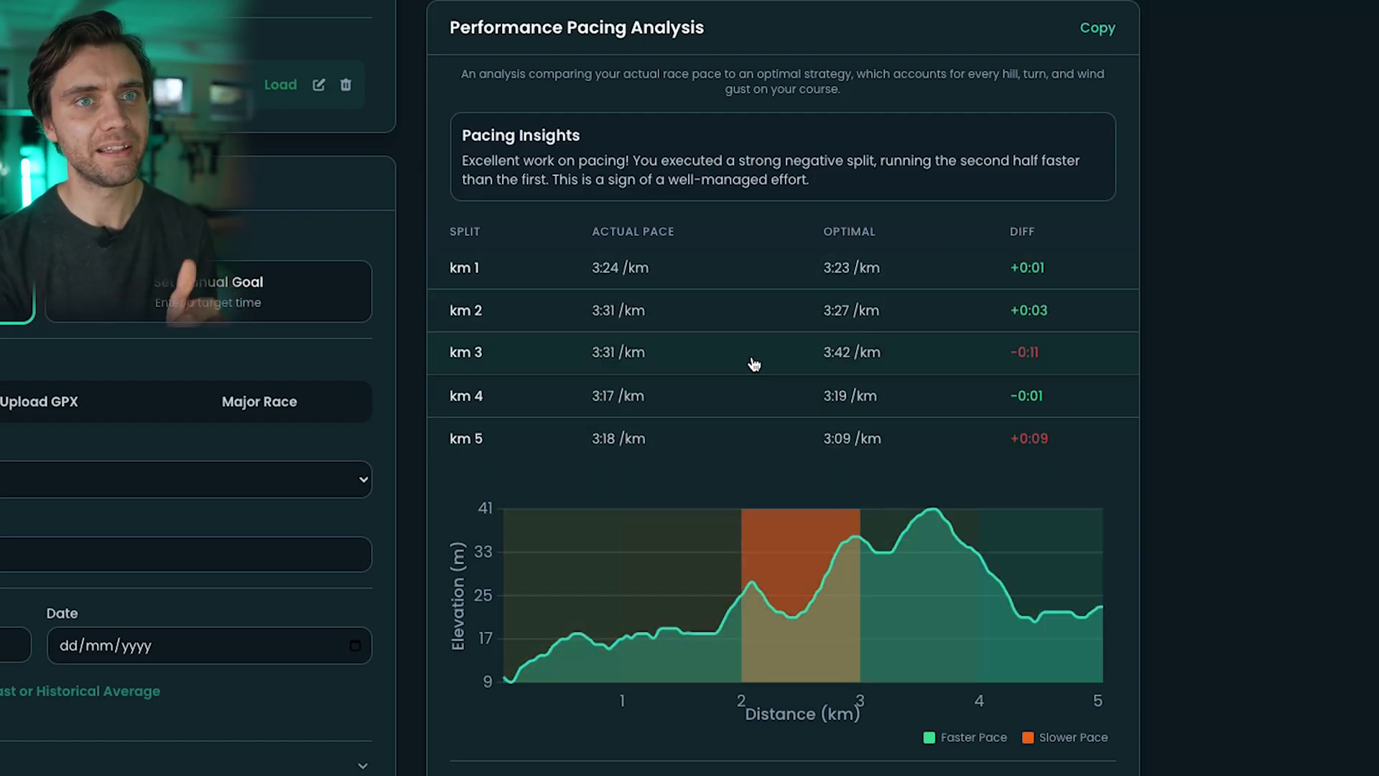
scroll(1269, 417, down, 1)
scroll(1269, 417, down, 6)
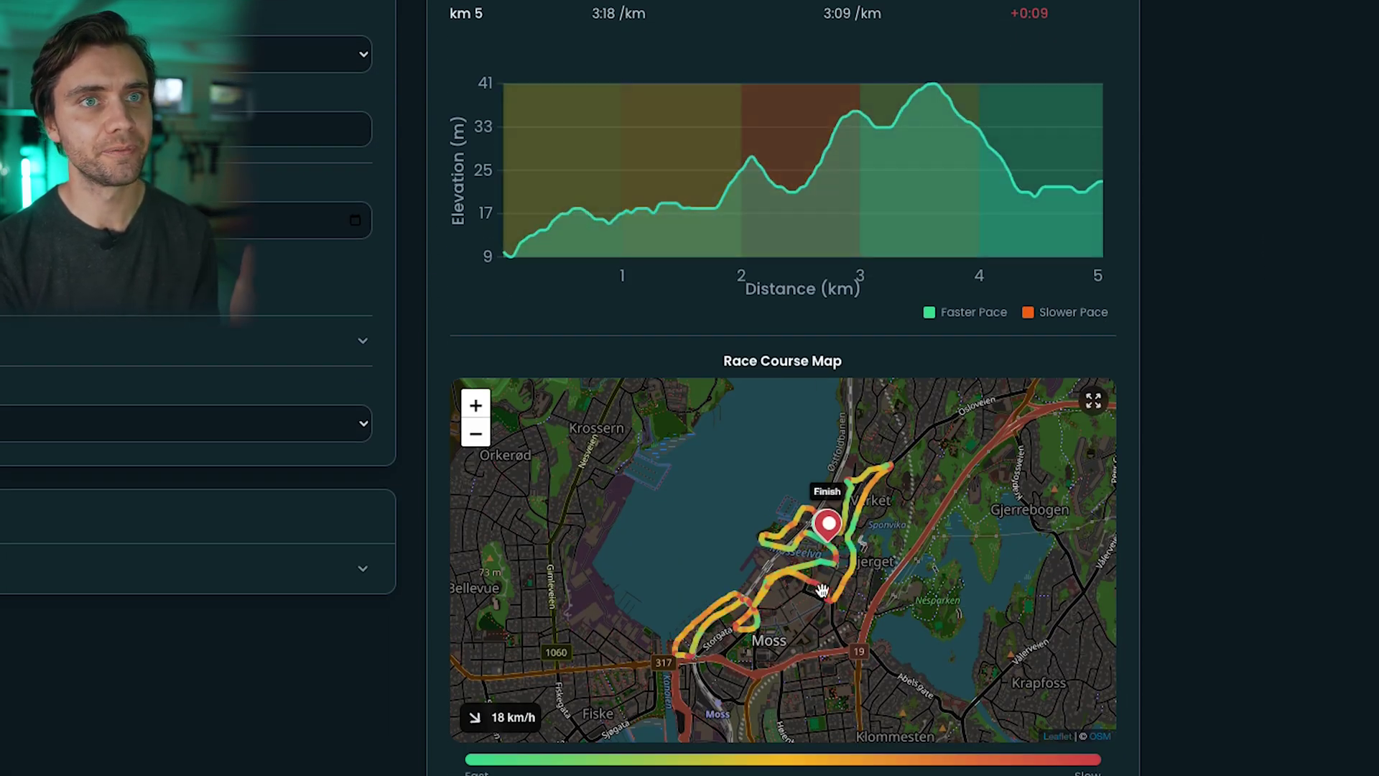
scroll(822, 590, up, 3)
Pan the Race Course Map across the town route and zoom out to the whole course.
drag(830, 495, 844, 572)
drag(930, 455, 905, 388)
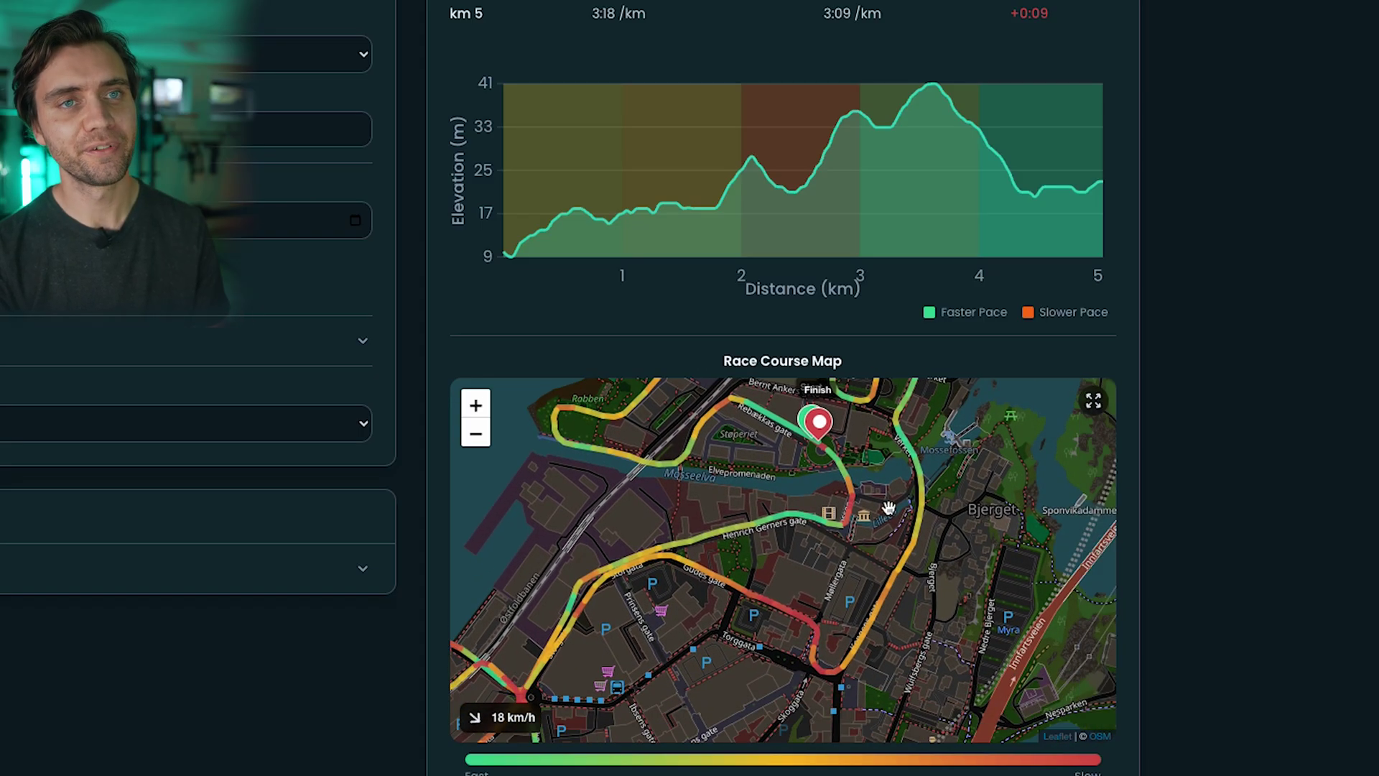
drag(894, 564, 892, 494)
drag(815, 556, 859, 530)
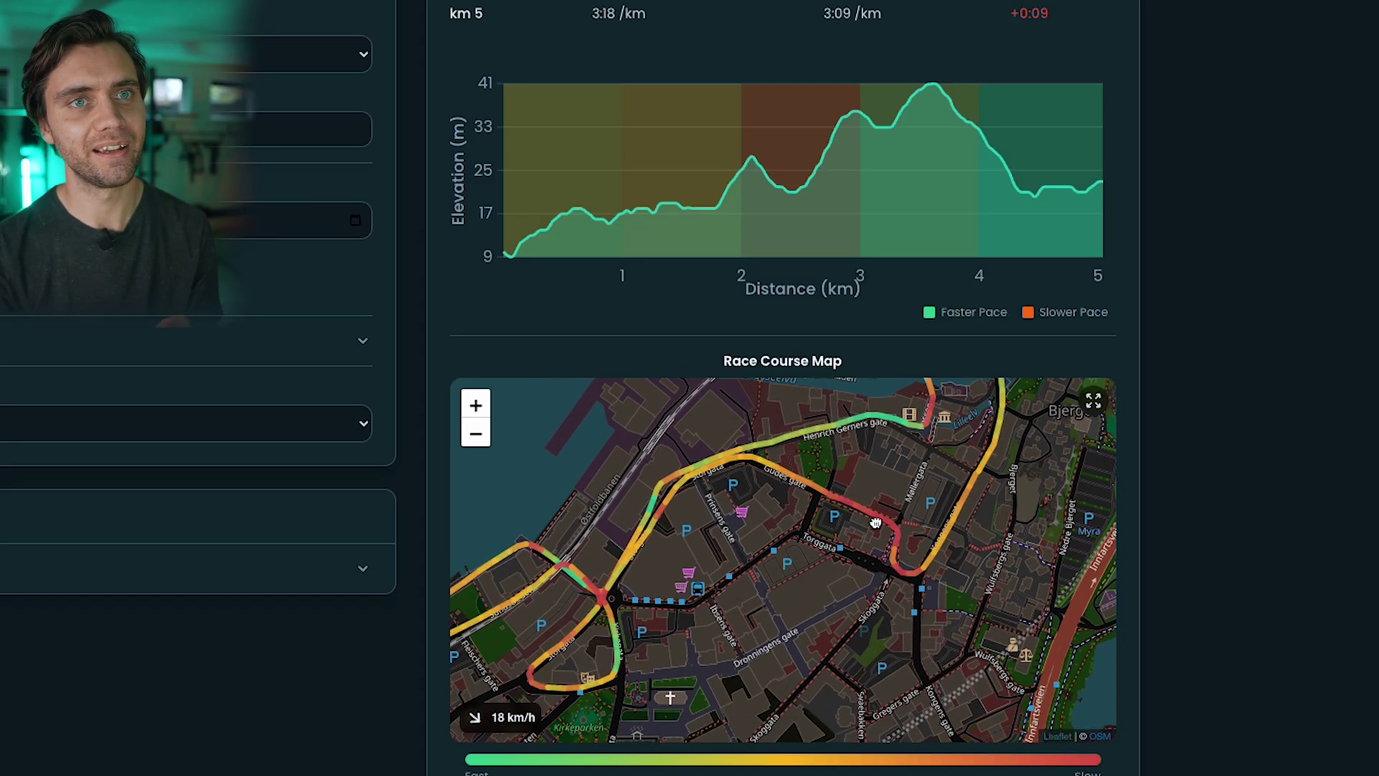
scroll(859, 529, down, 1)
scroll(892, 526, up, 1)
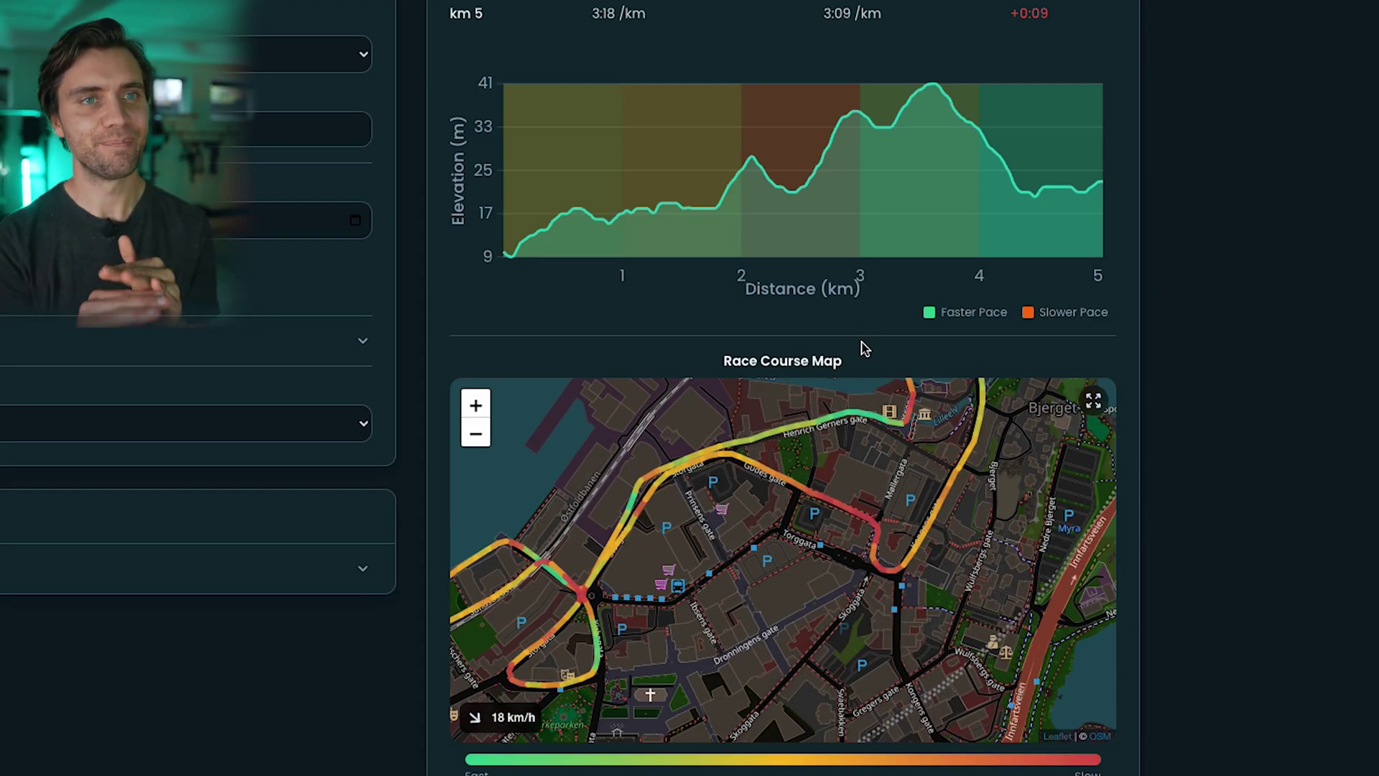
scroll(865, 349, up, 1)
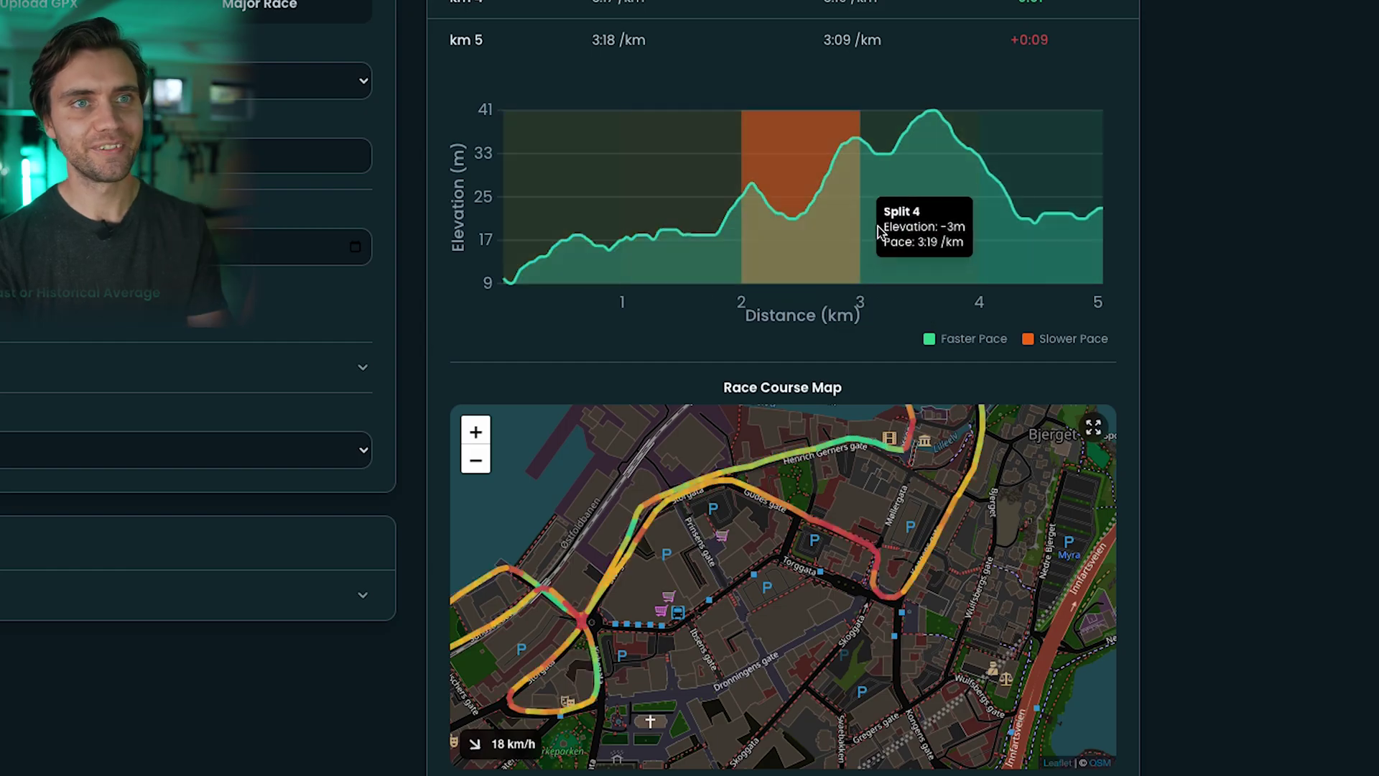
click(477, 463)
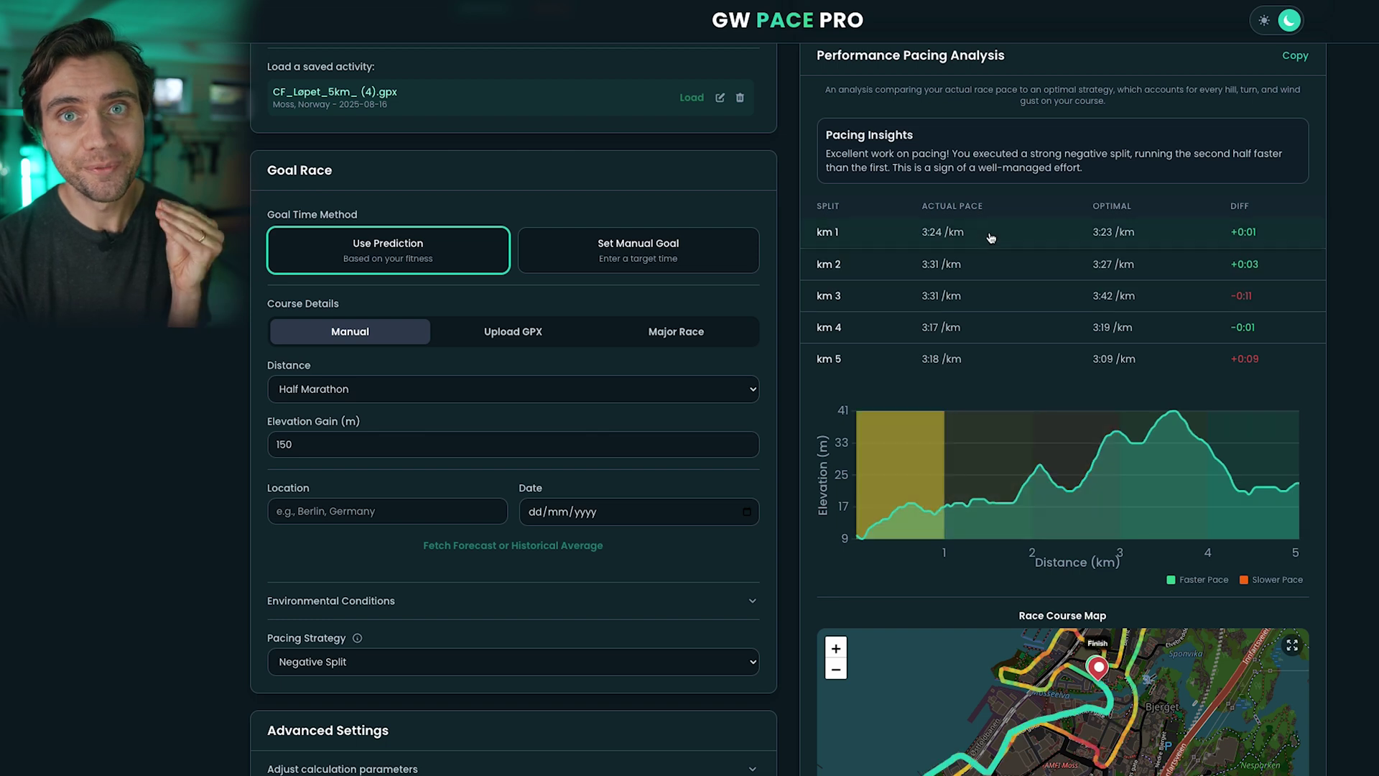
Review the Goal Race fields, keeping Half Marathon as the distance.
drag(267, 167, 371, 179)
click(371, 183)
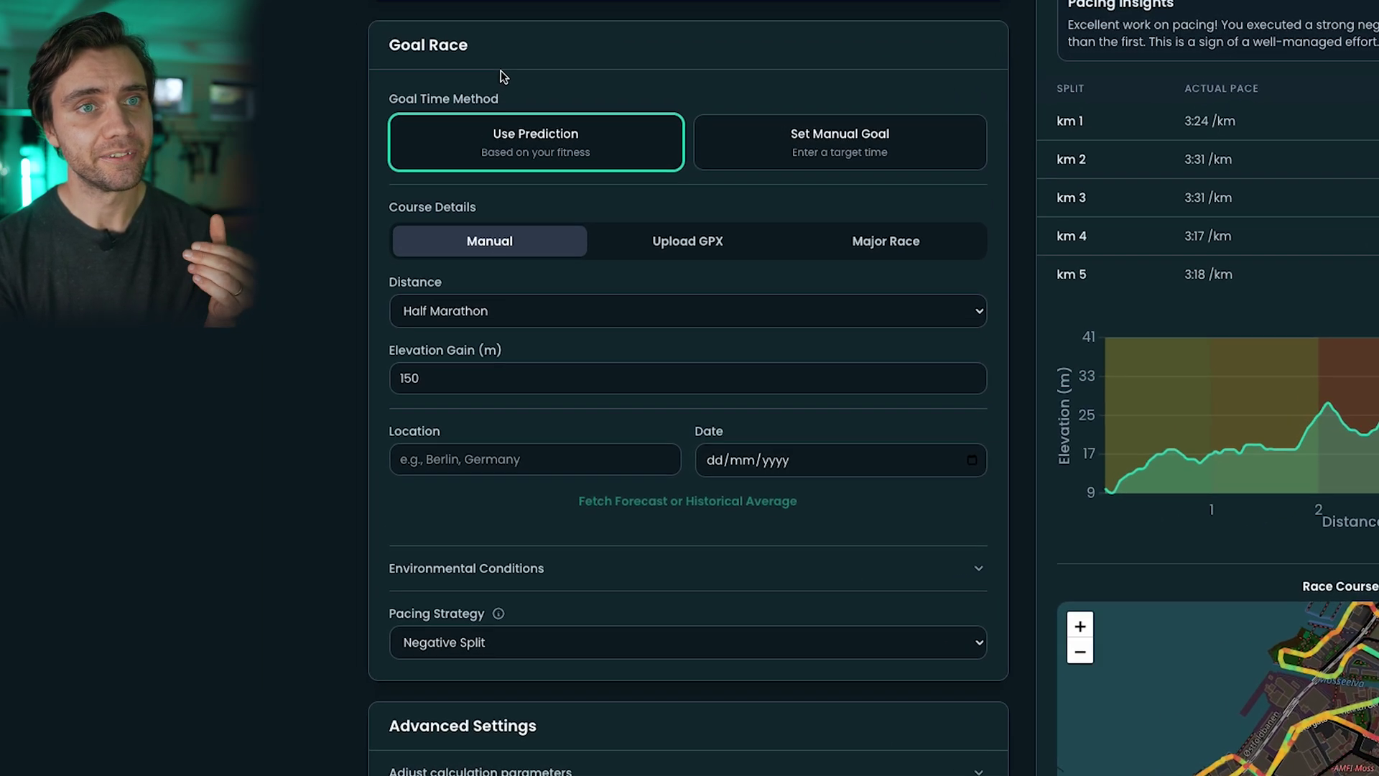
click(470, 381)
click(503, 310)
click(292, 348)
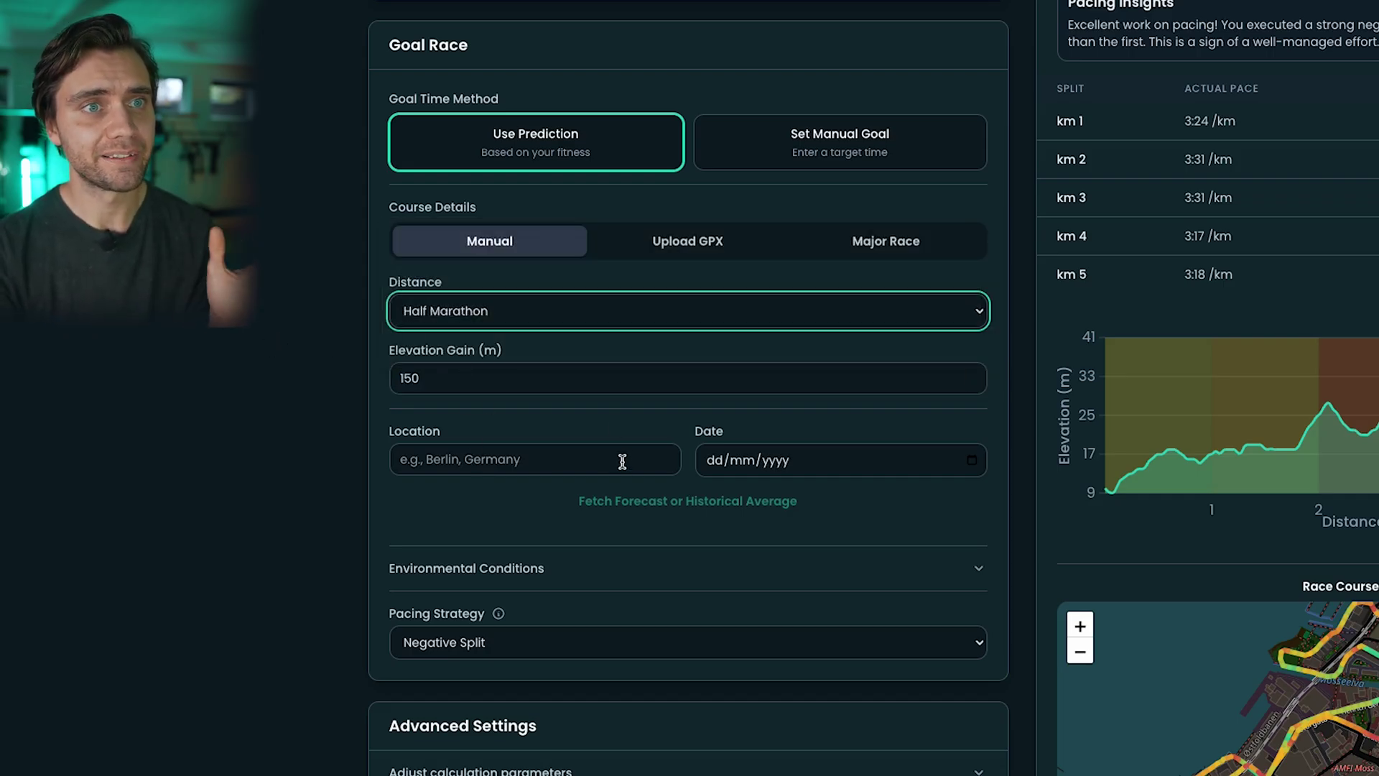
Dismiss the location suggestions and switch Course Details to the Upload GPX option.
click(571, 463)
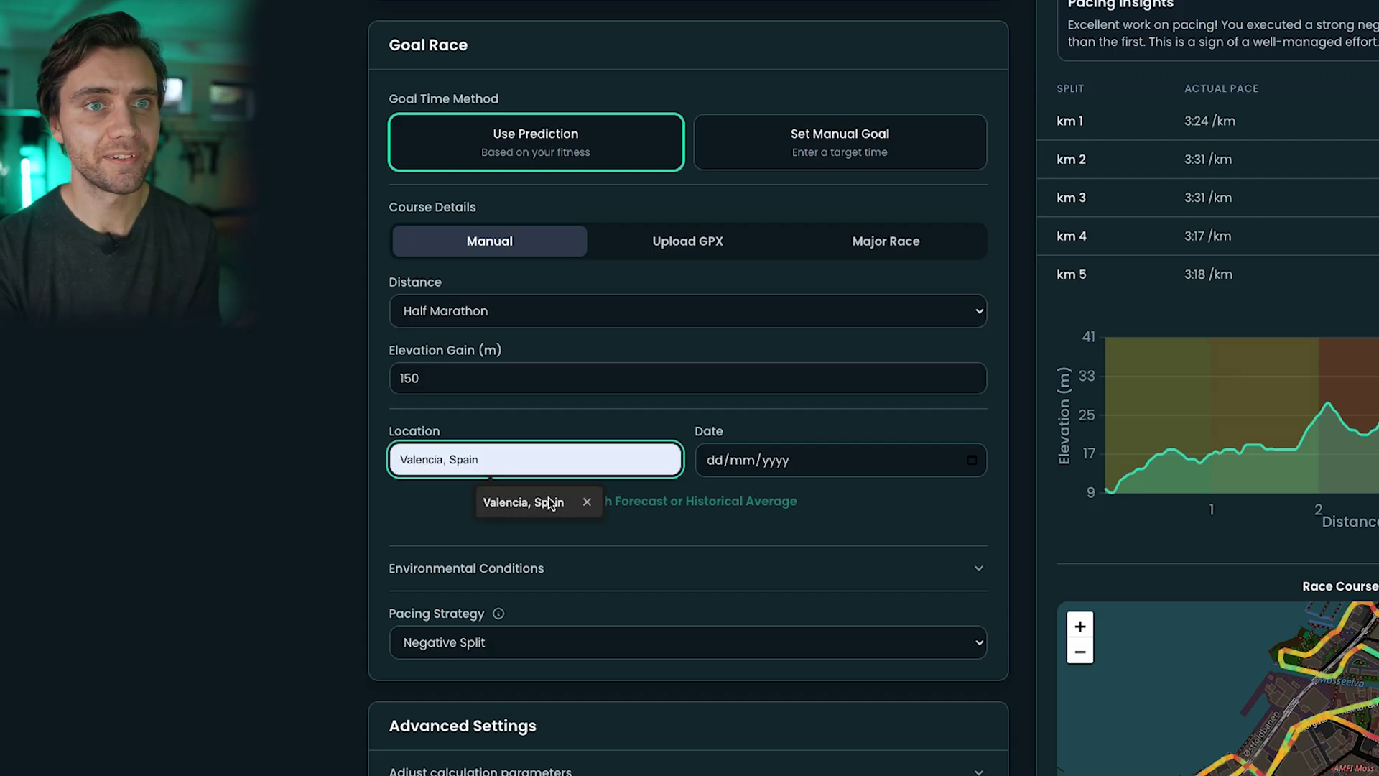
click(785, 467)
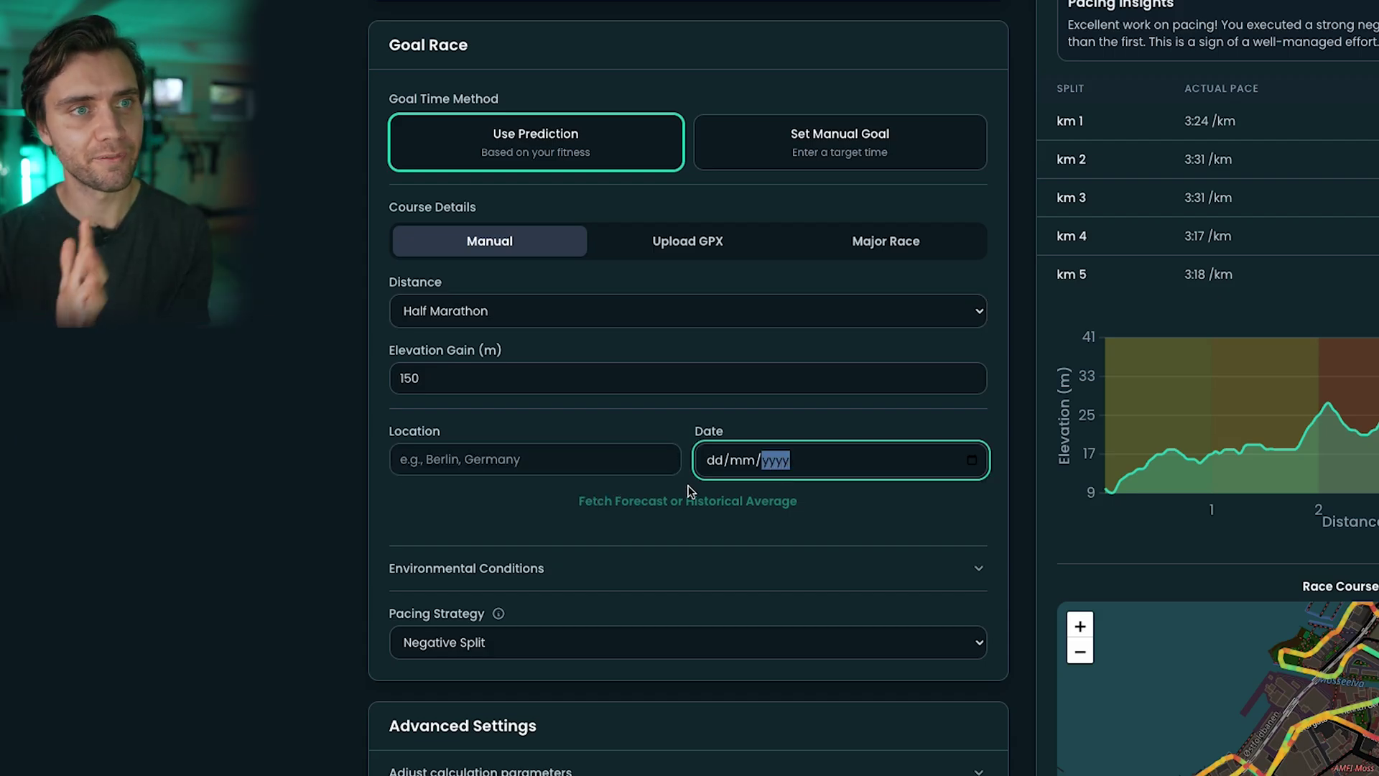
click(622, 466)
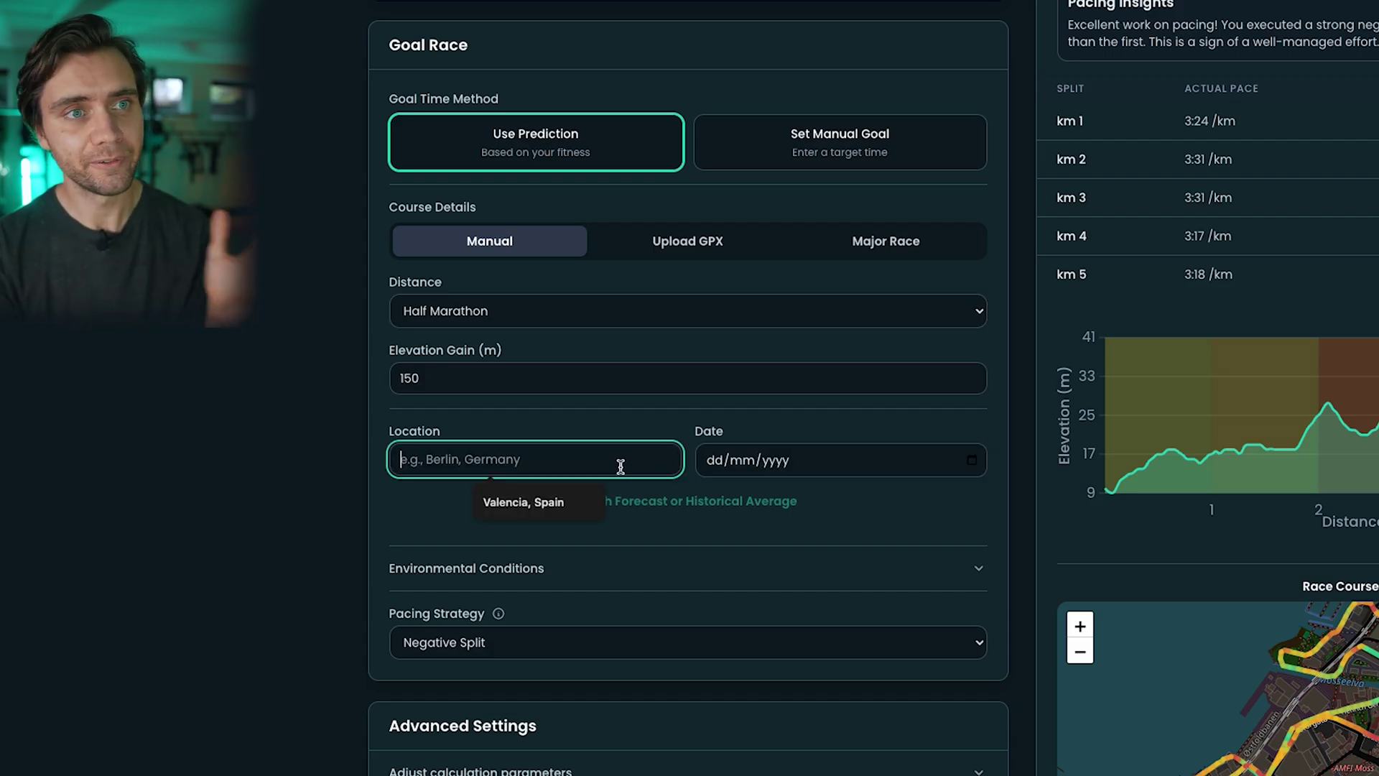
key(Escape)
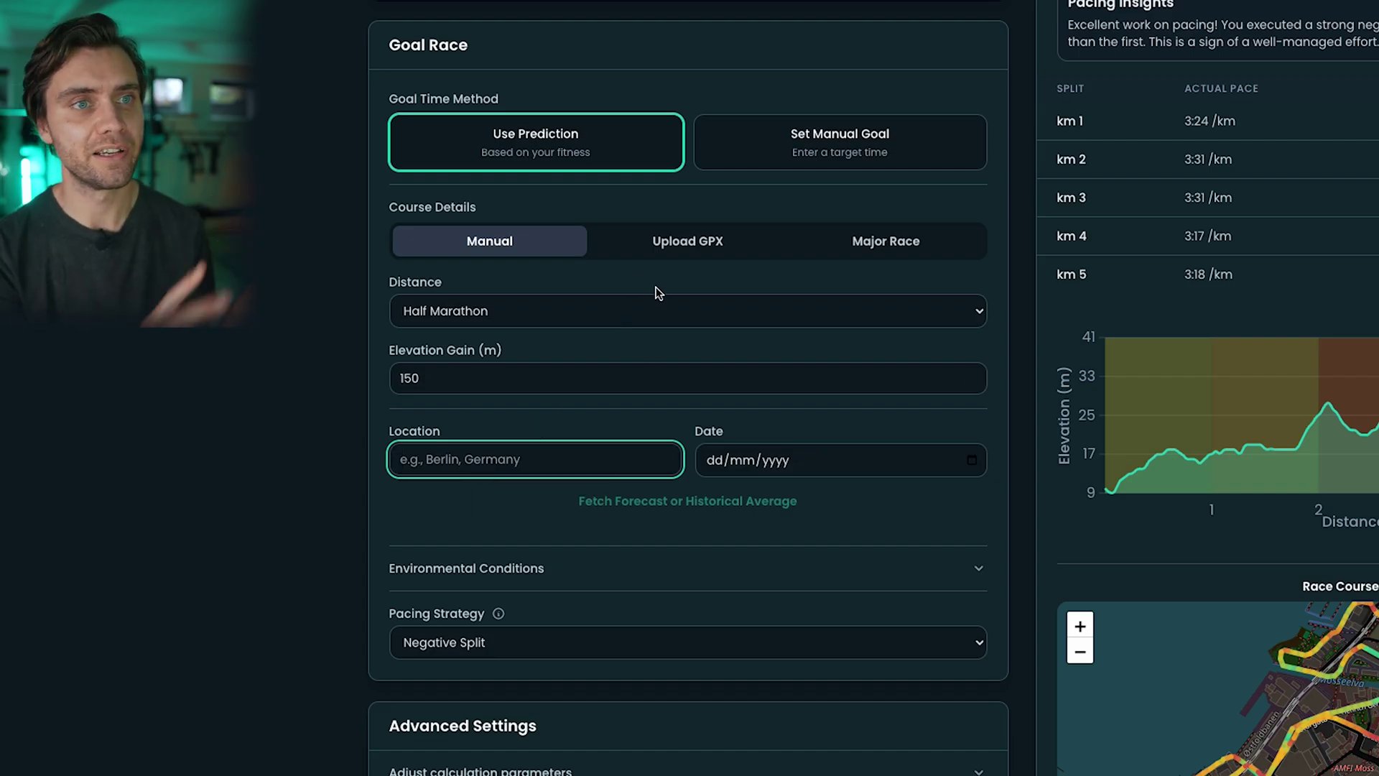
click(664, 255)
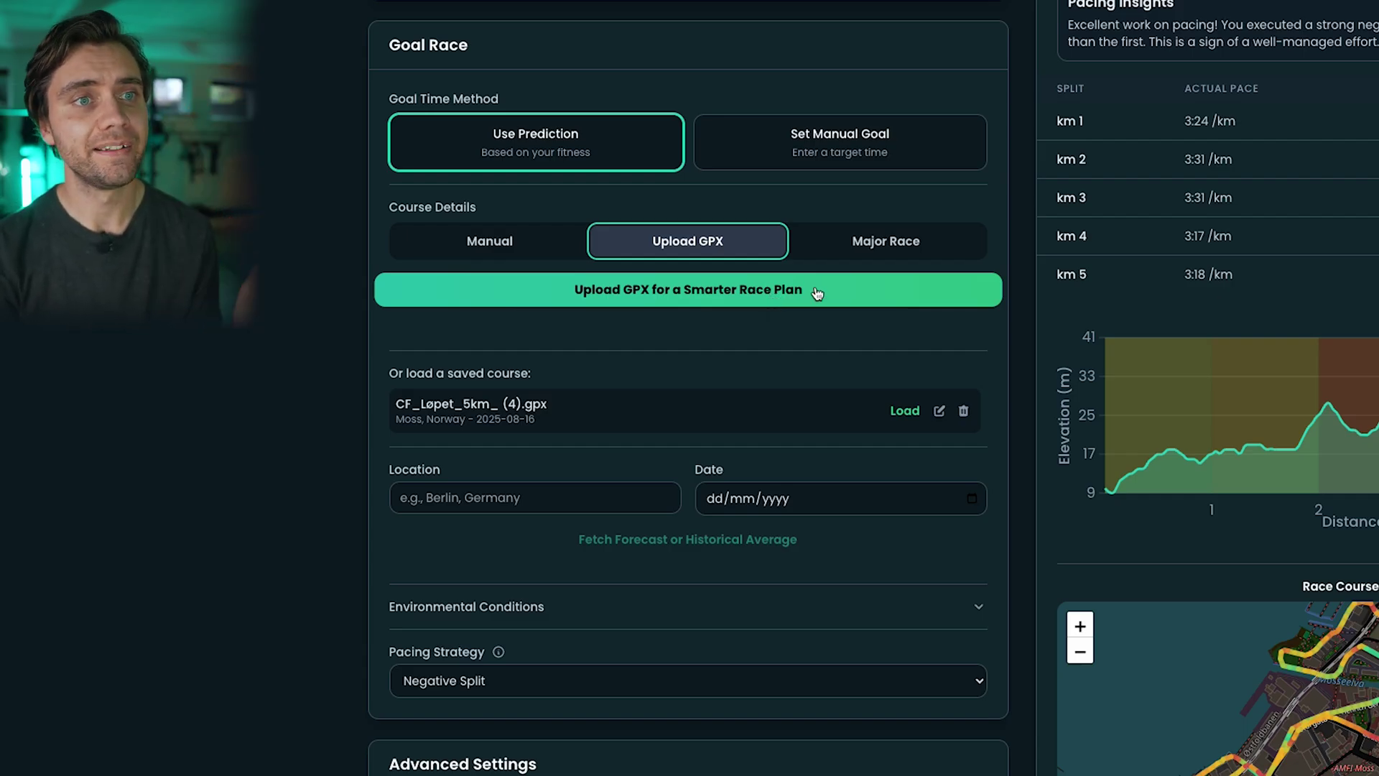
Search the Major Race list for 'vale' and load the Valencia Marathon course.
click(882, 245)
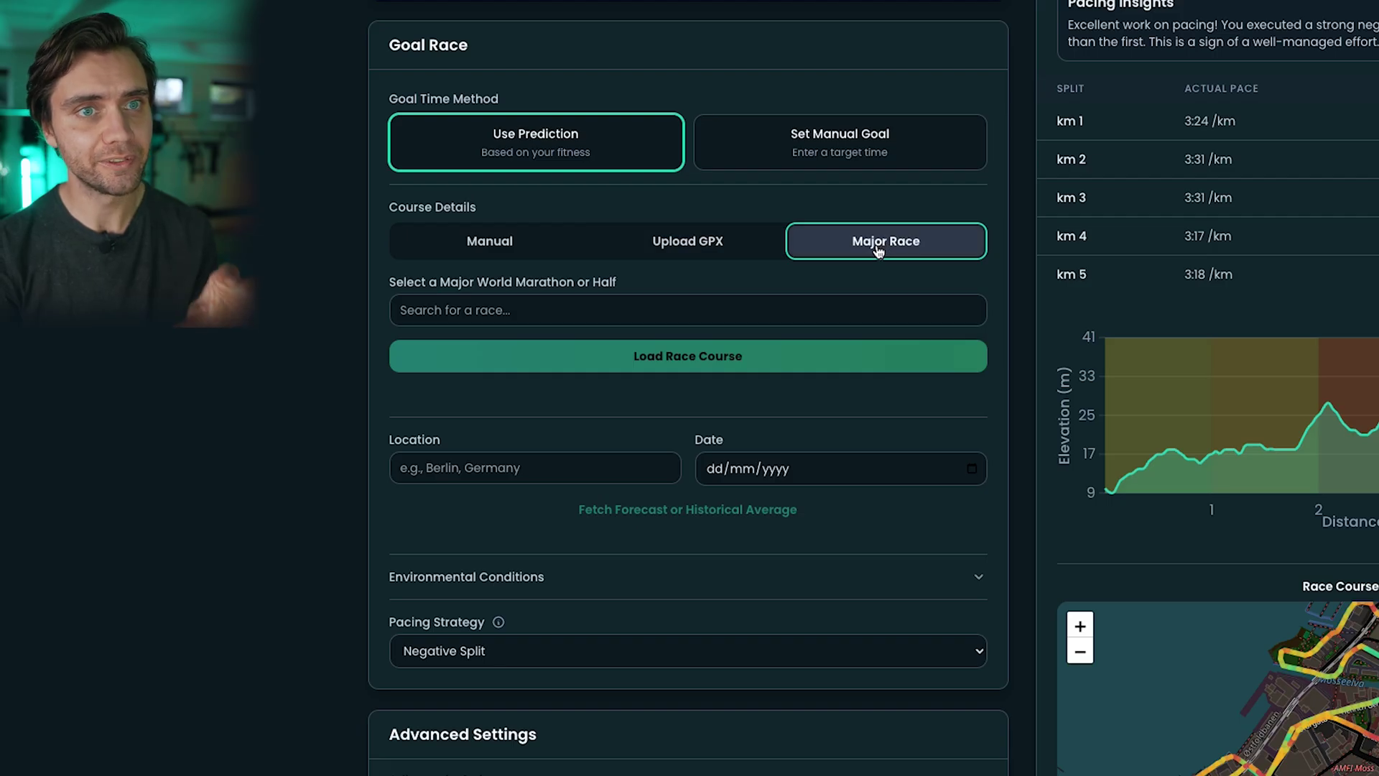
click(758, 316)
text(valen)
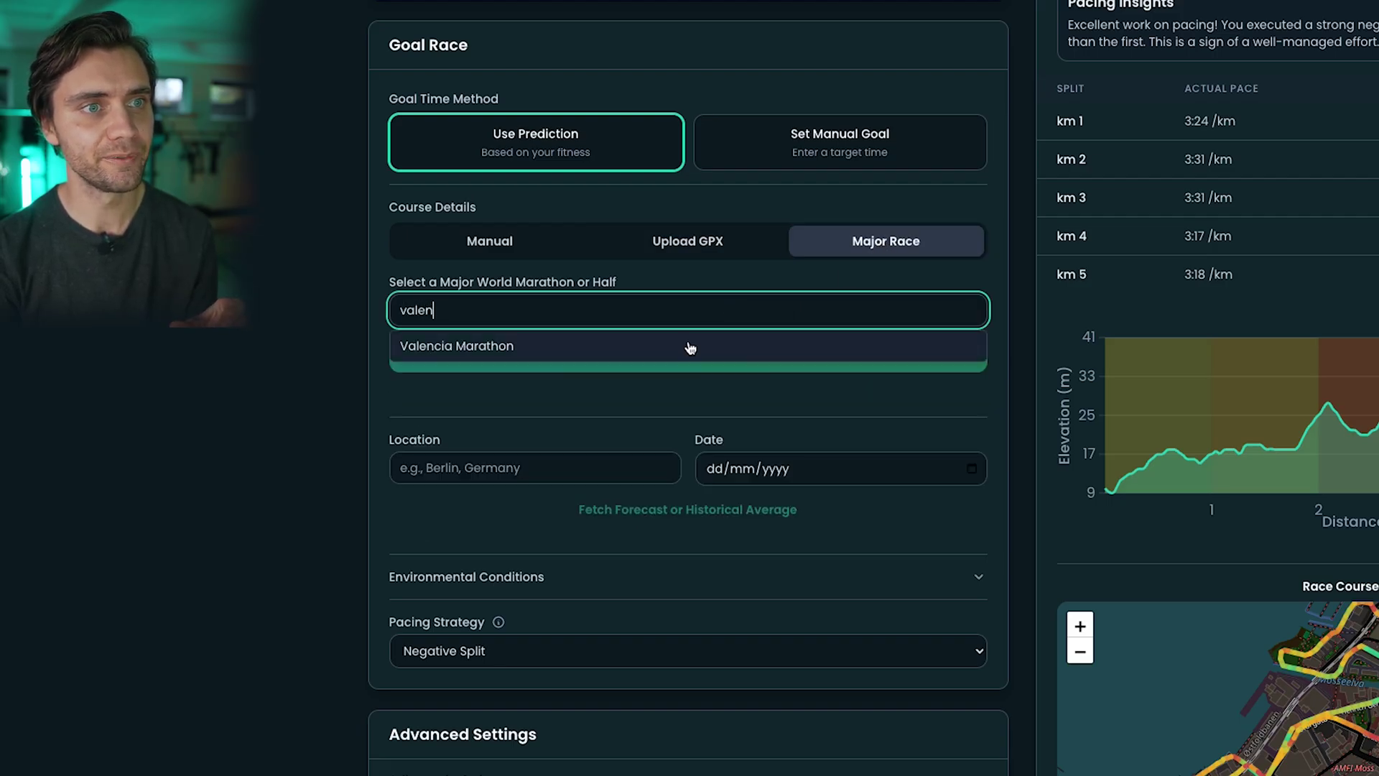
click(689, 348)
click(773, 358)
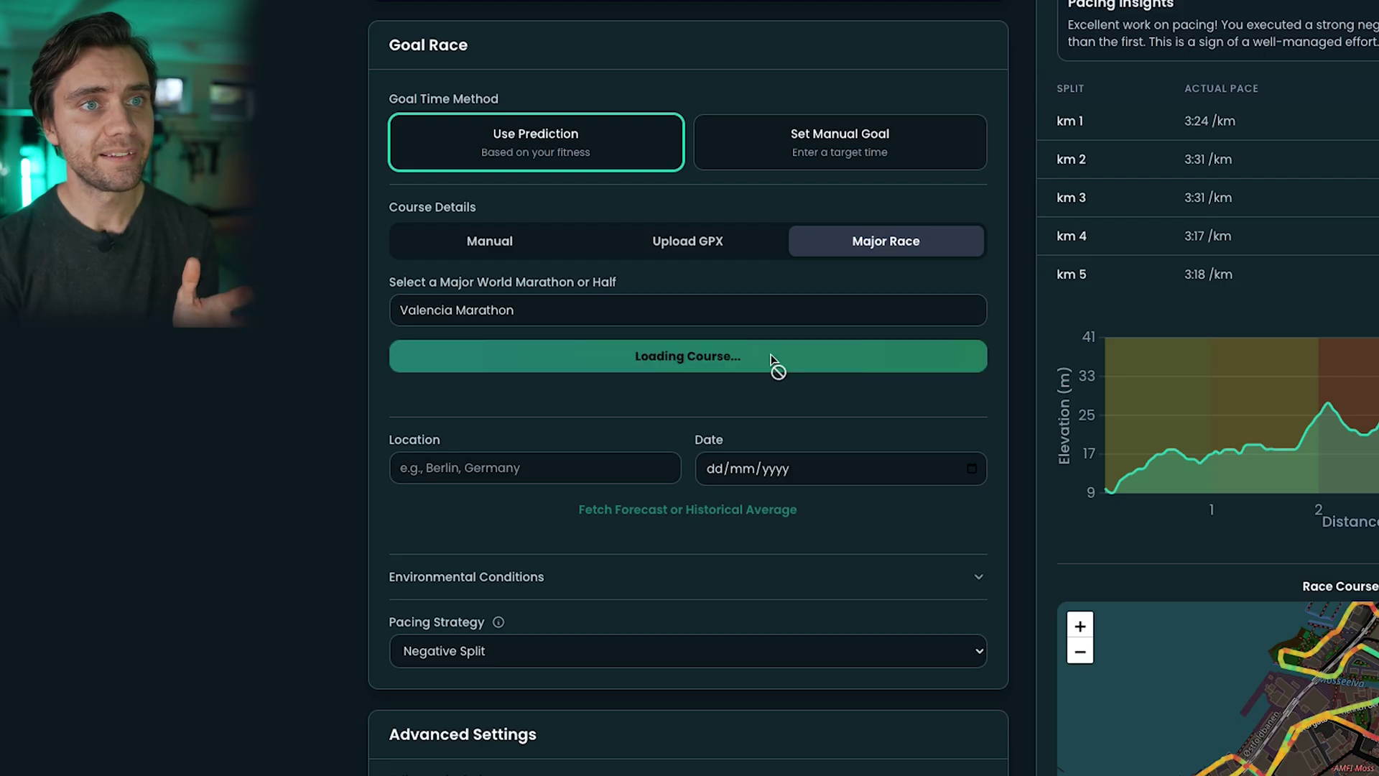
Set the race date to 07/12/2025 and fetch the historical average weather.
click(794, 582)
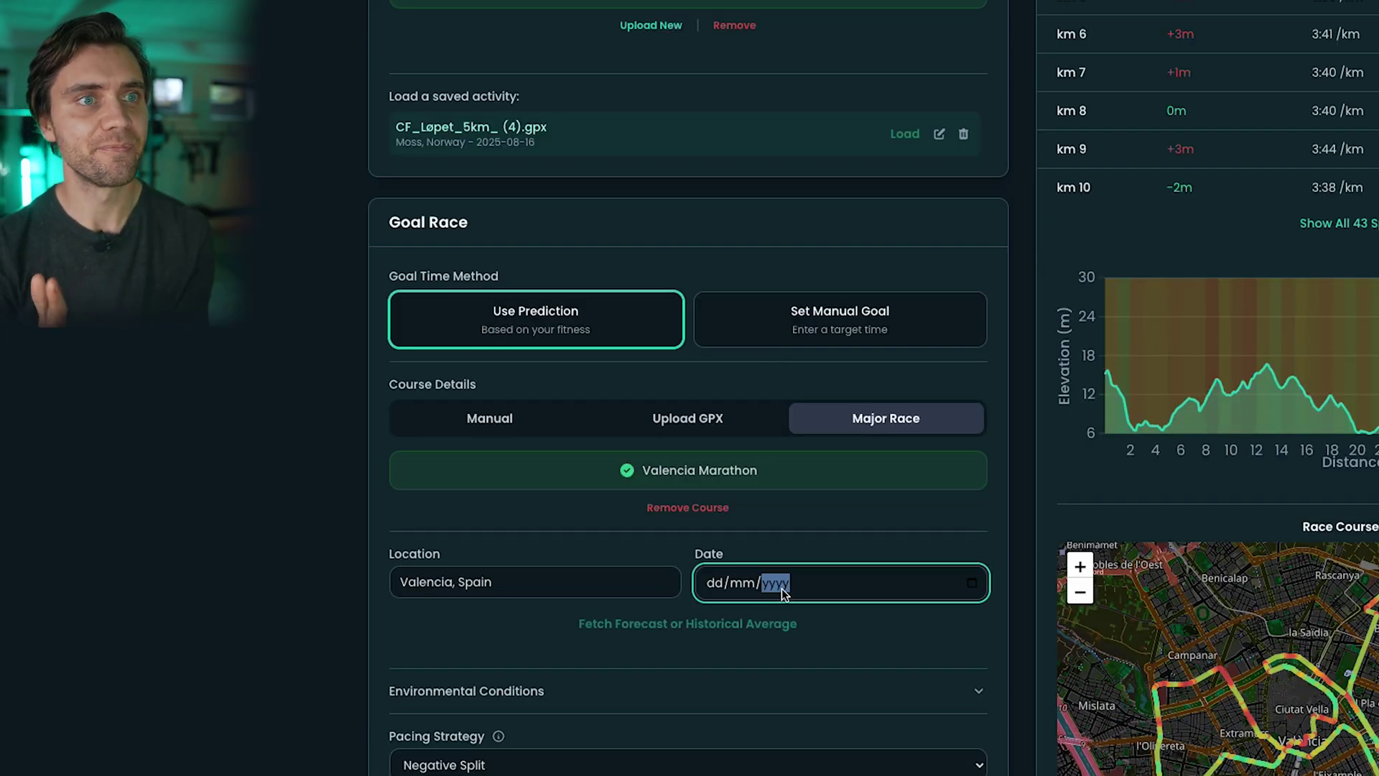
click(738, 583)
click(970, 584)
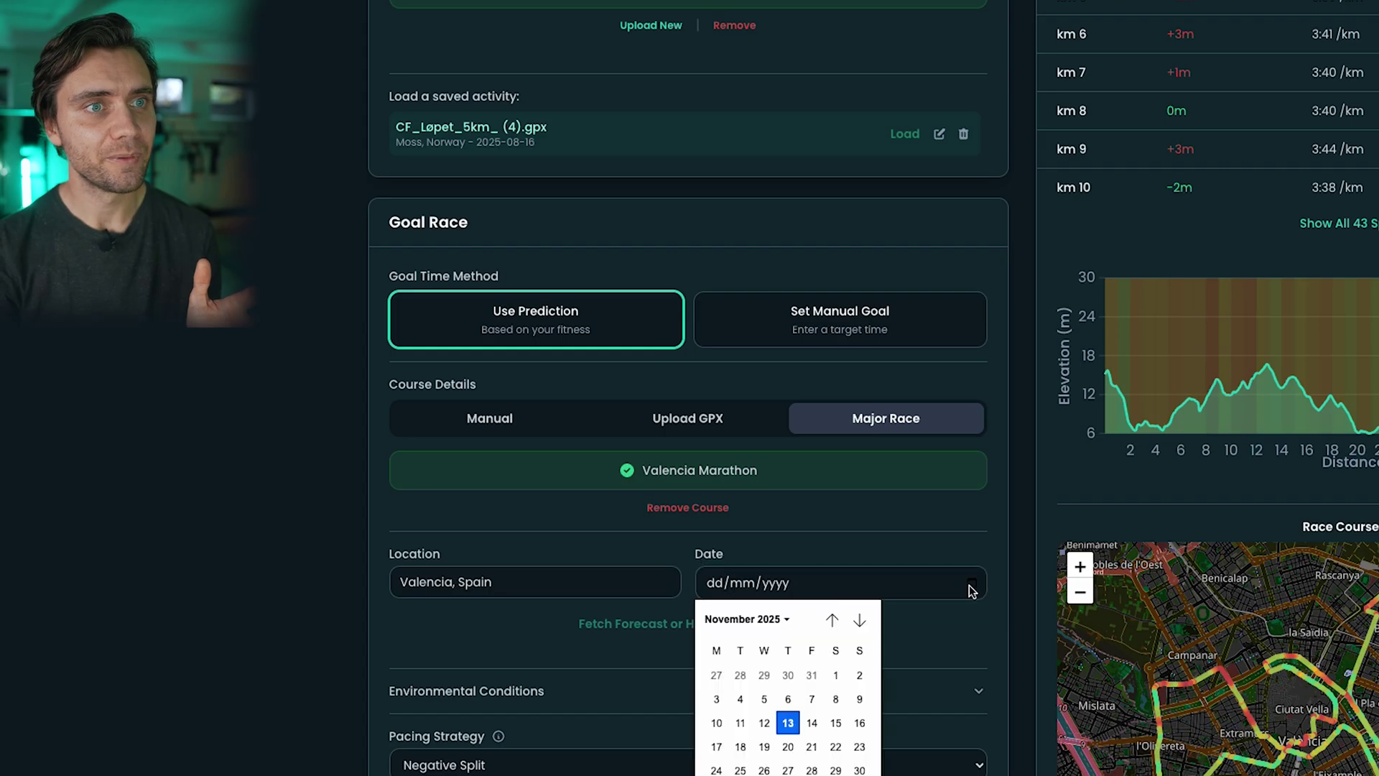
click(859, 619)
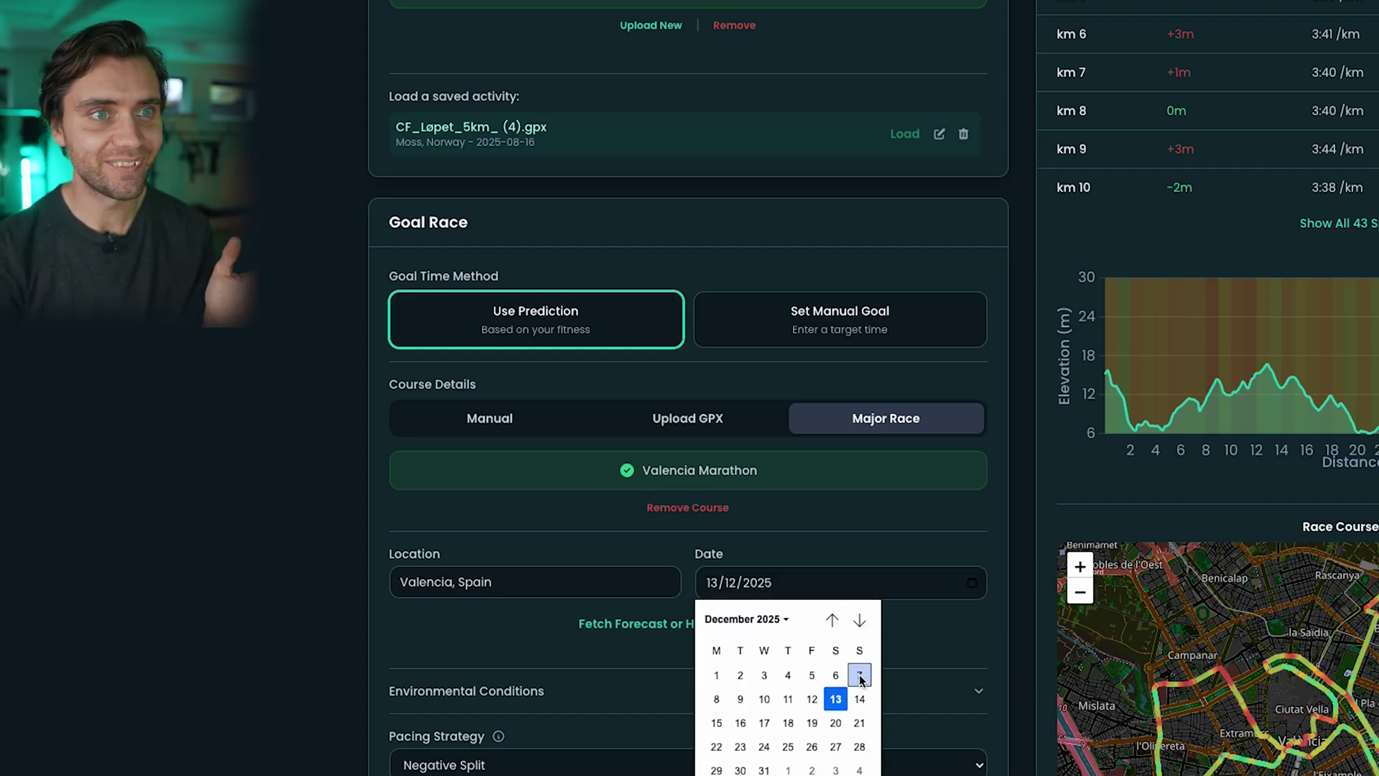
click(860, 675)
click(748, 625)
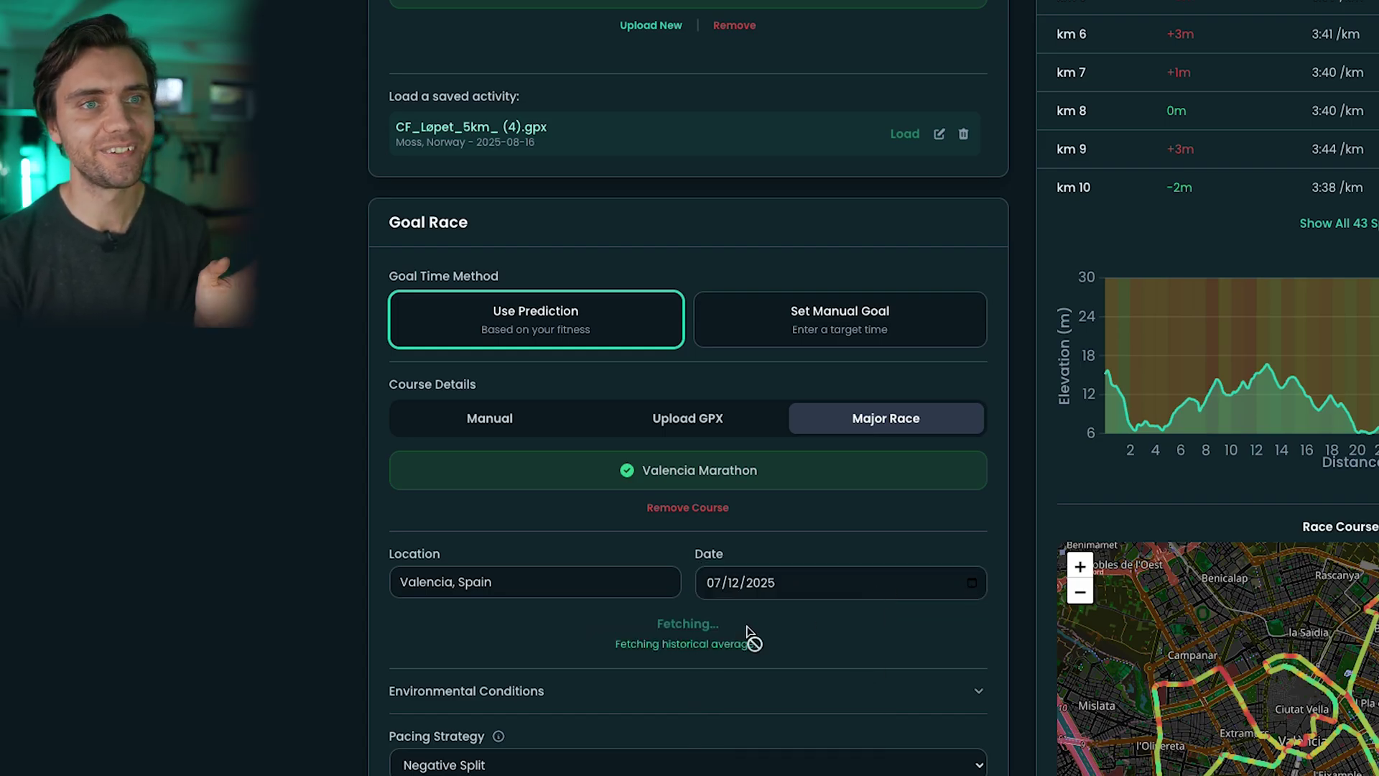
scroll(688, 431, down, 2)
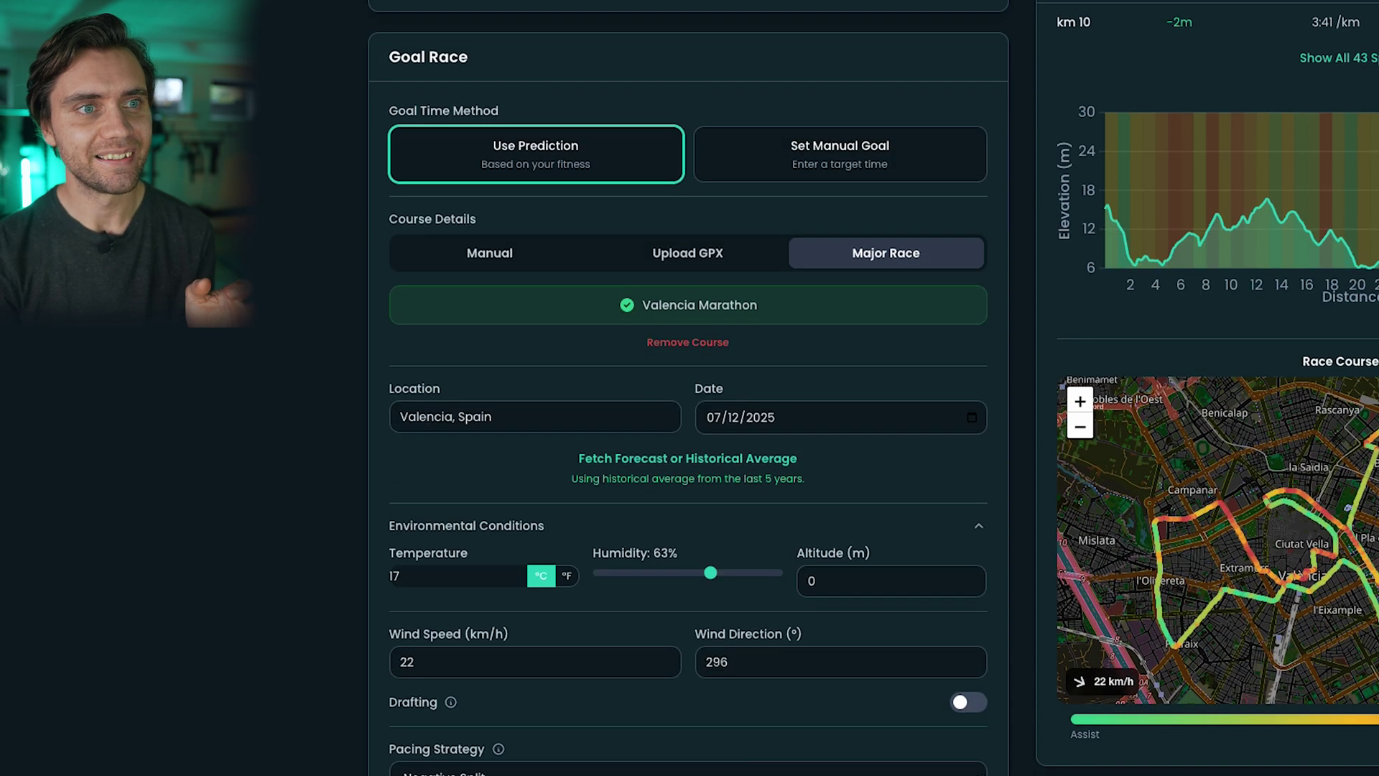
Turn on drafting and highlight the 2:34:57 predicted finish time.
click(971, 704)
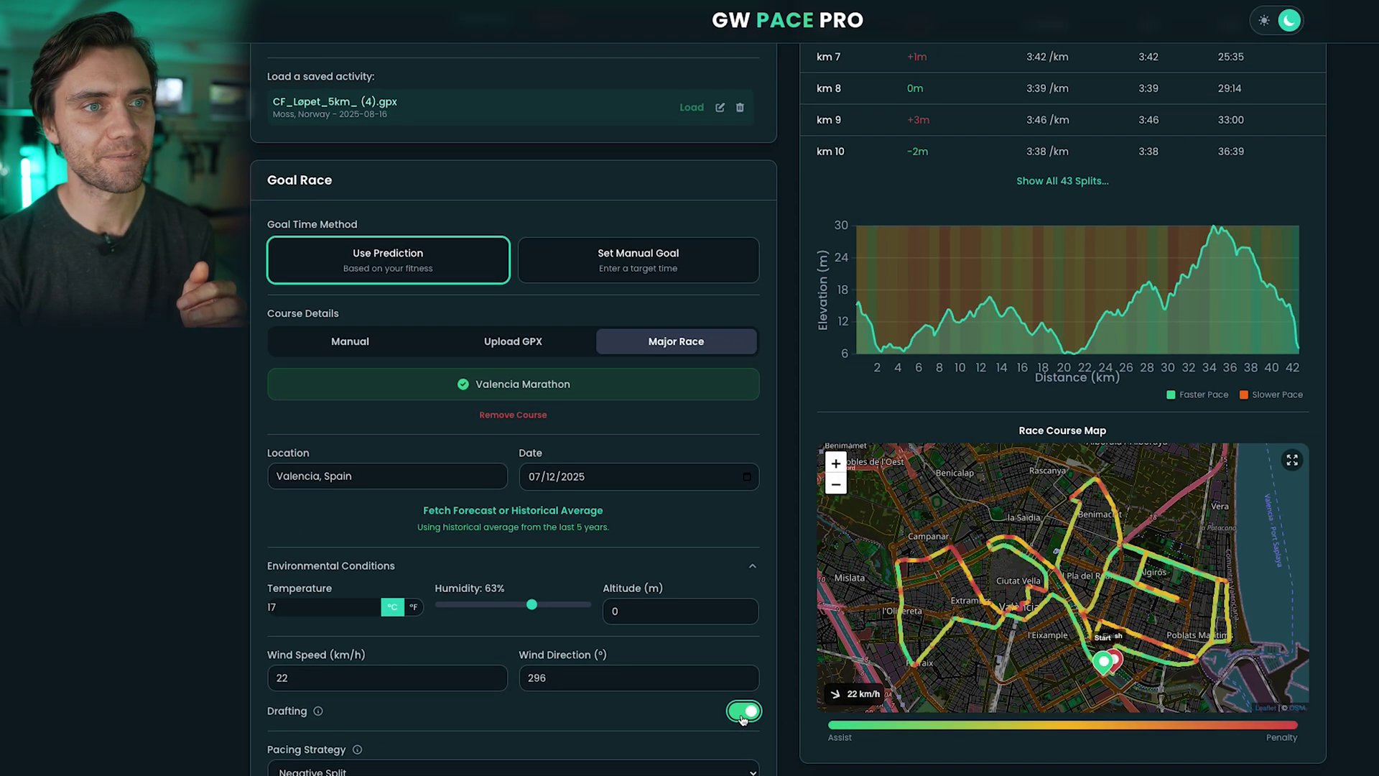
scroll(789, 409, up, 5)
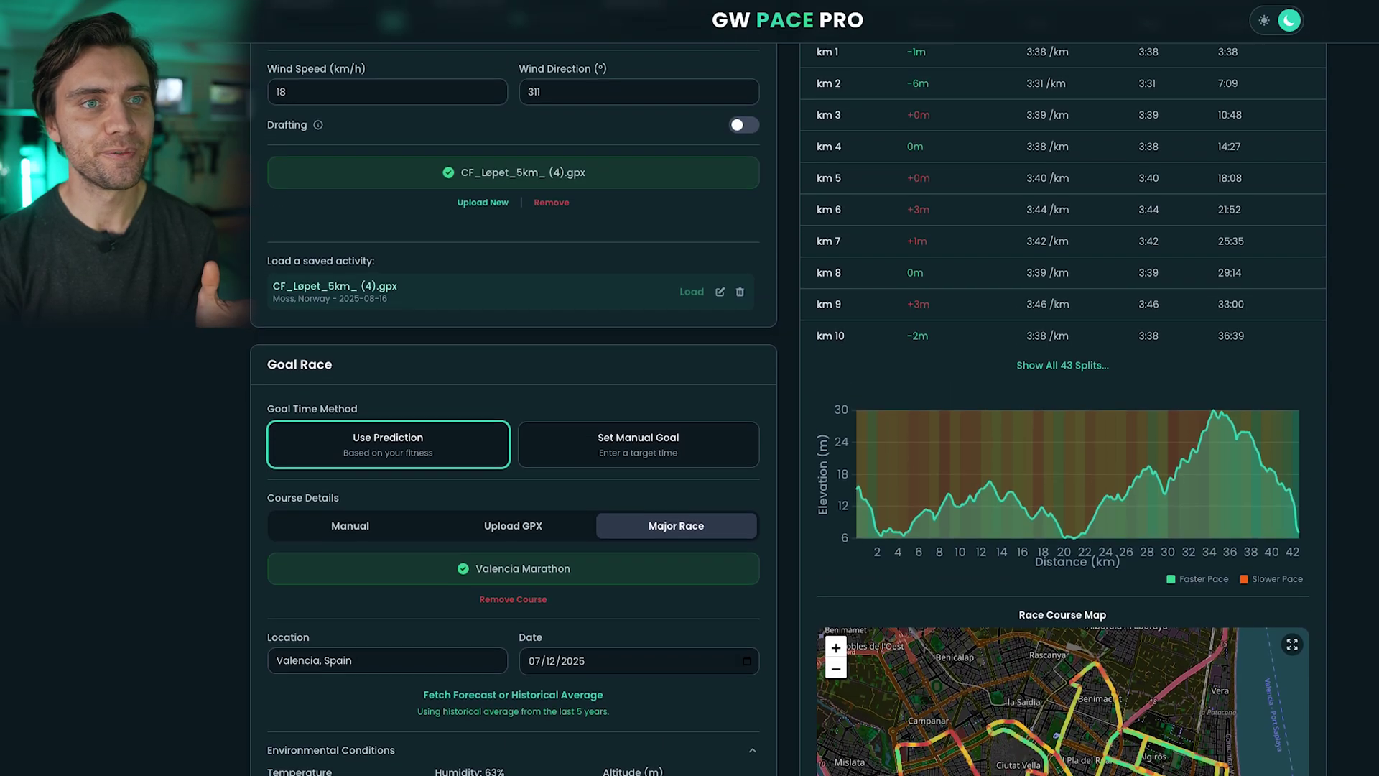
scroll(789, 410, up, 2)
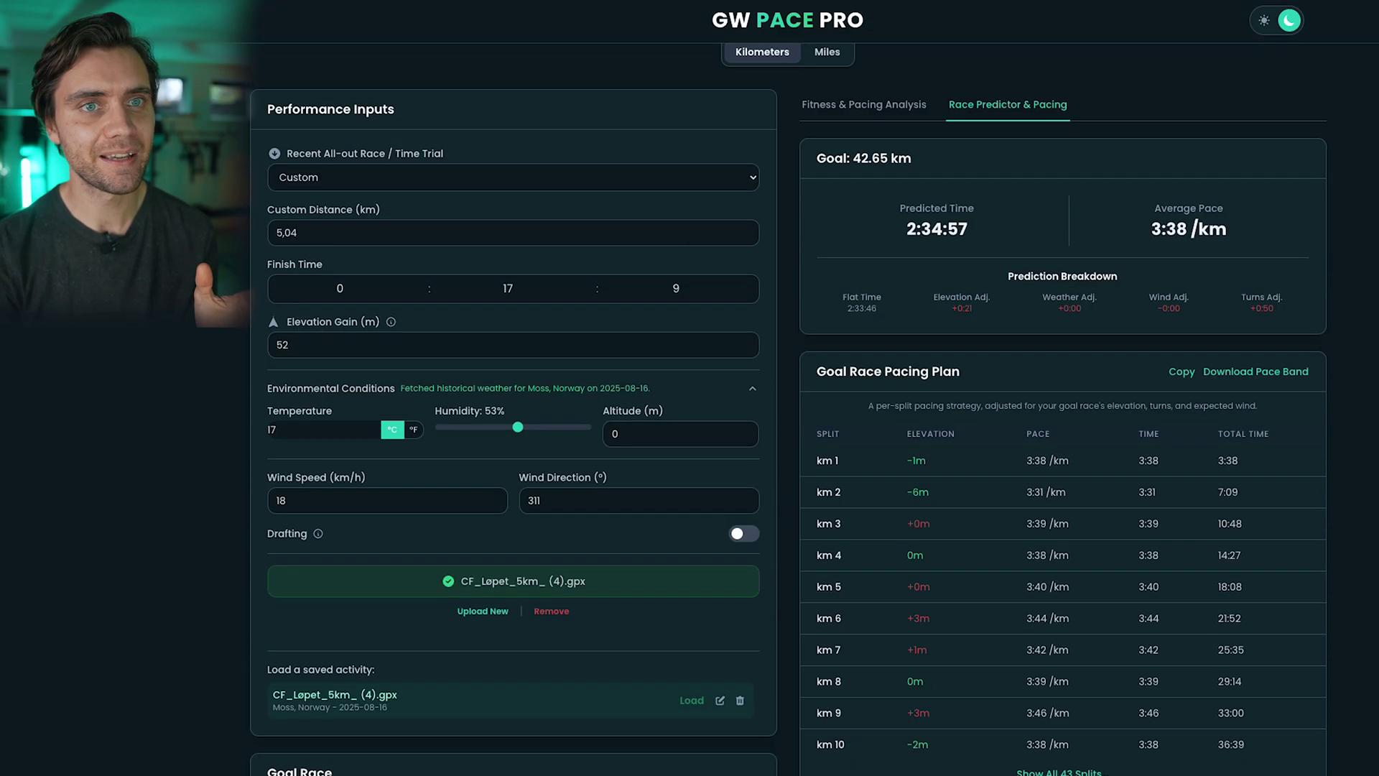
drag(898, 208, 982, 235)
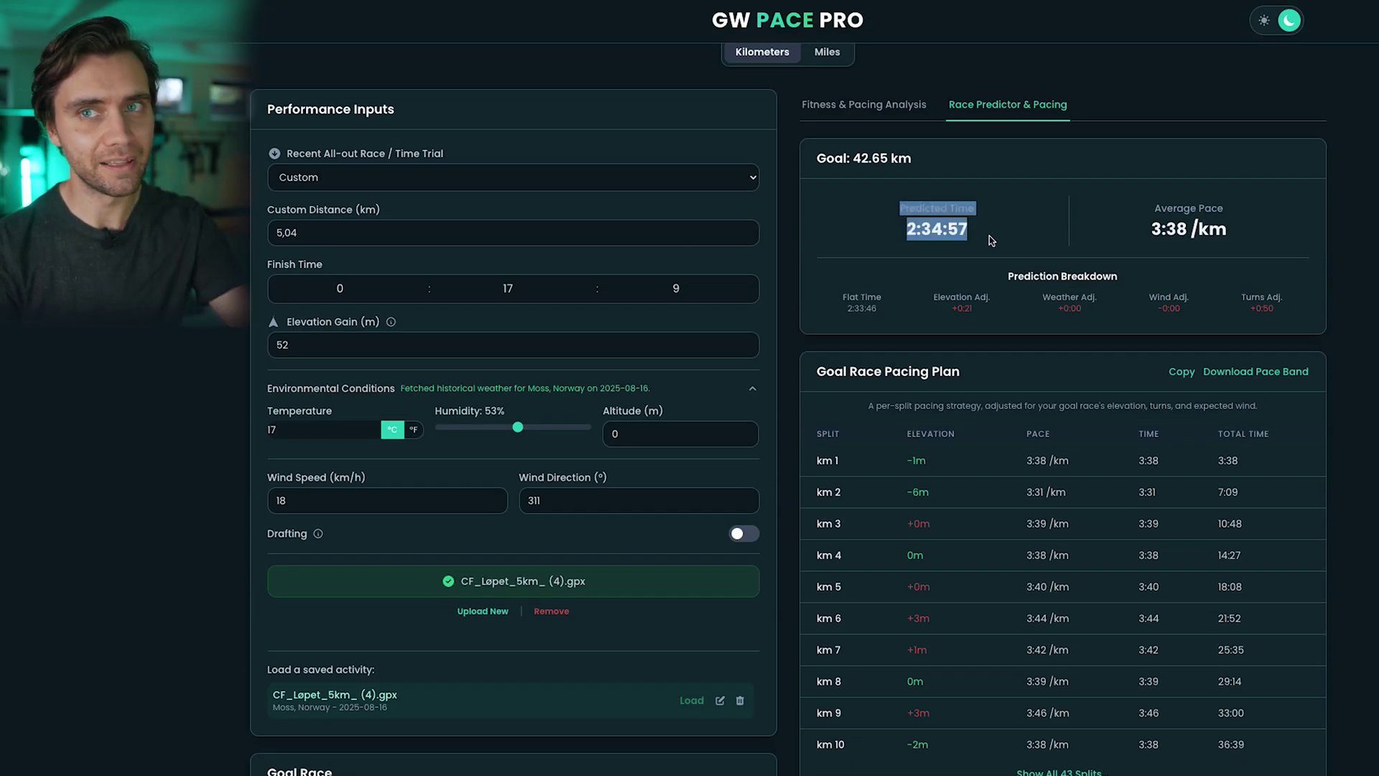
click(991, 240)
Scroll down through the 43-split Valencia pacing plan.
scroll(971, 230, down, 1)
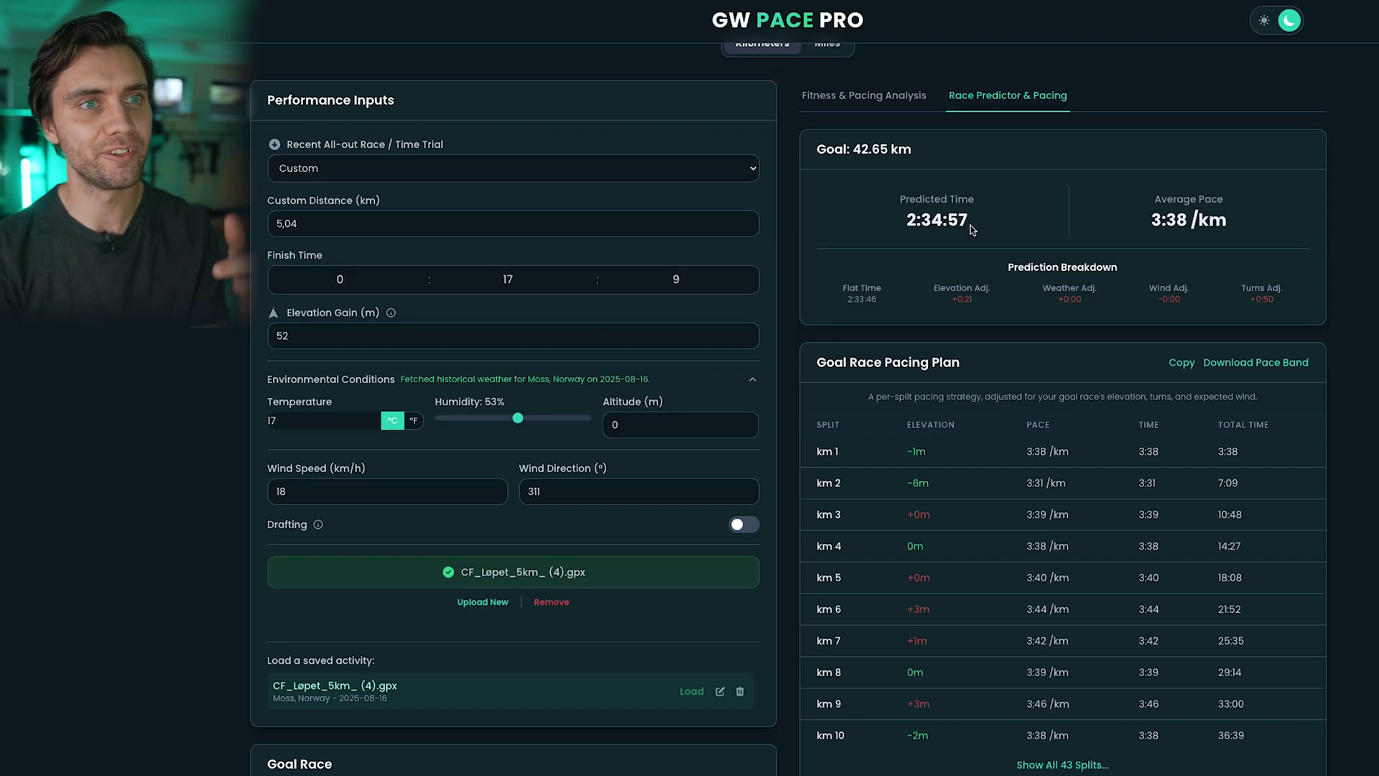
scroll(977, 228, down, 1)
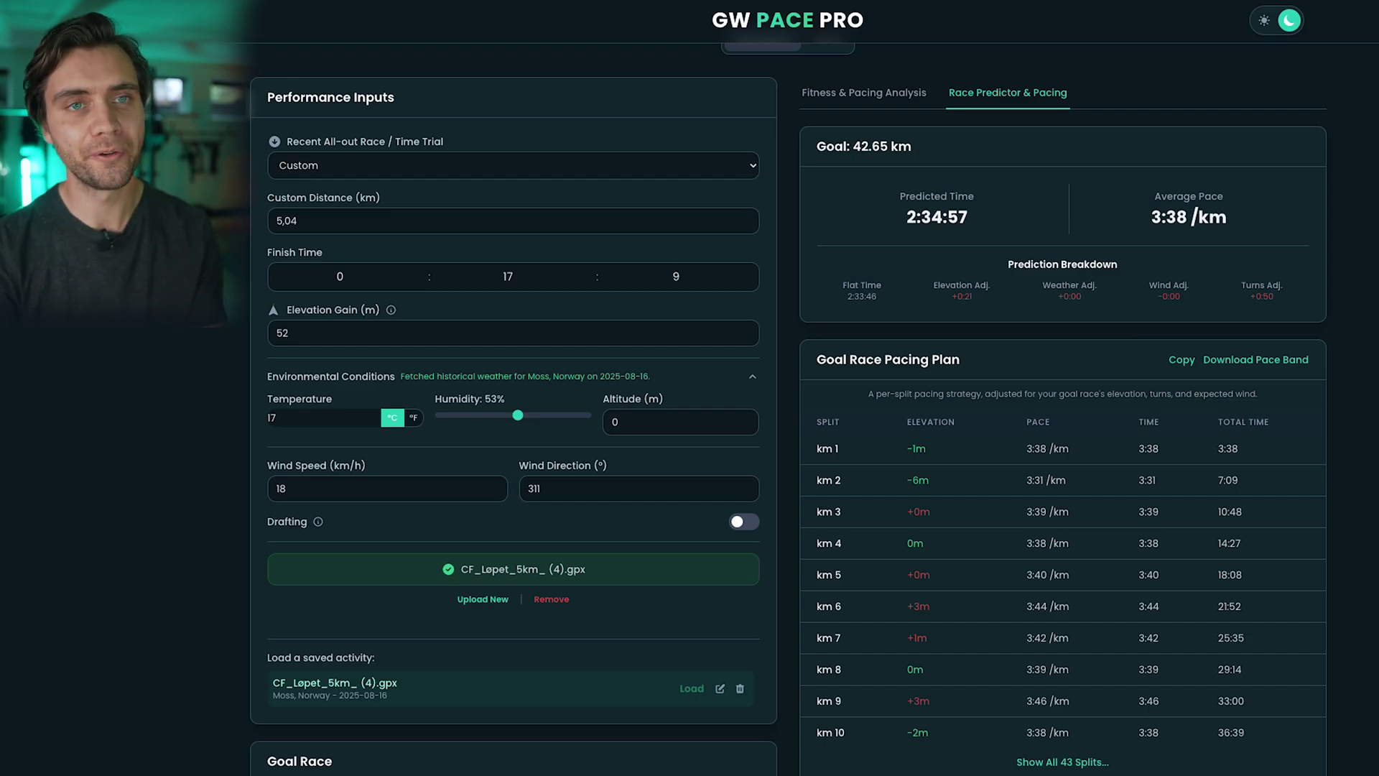
scroll(977, 230, down, 1)
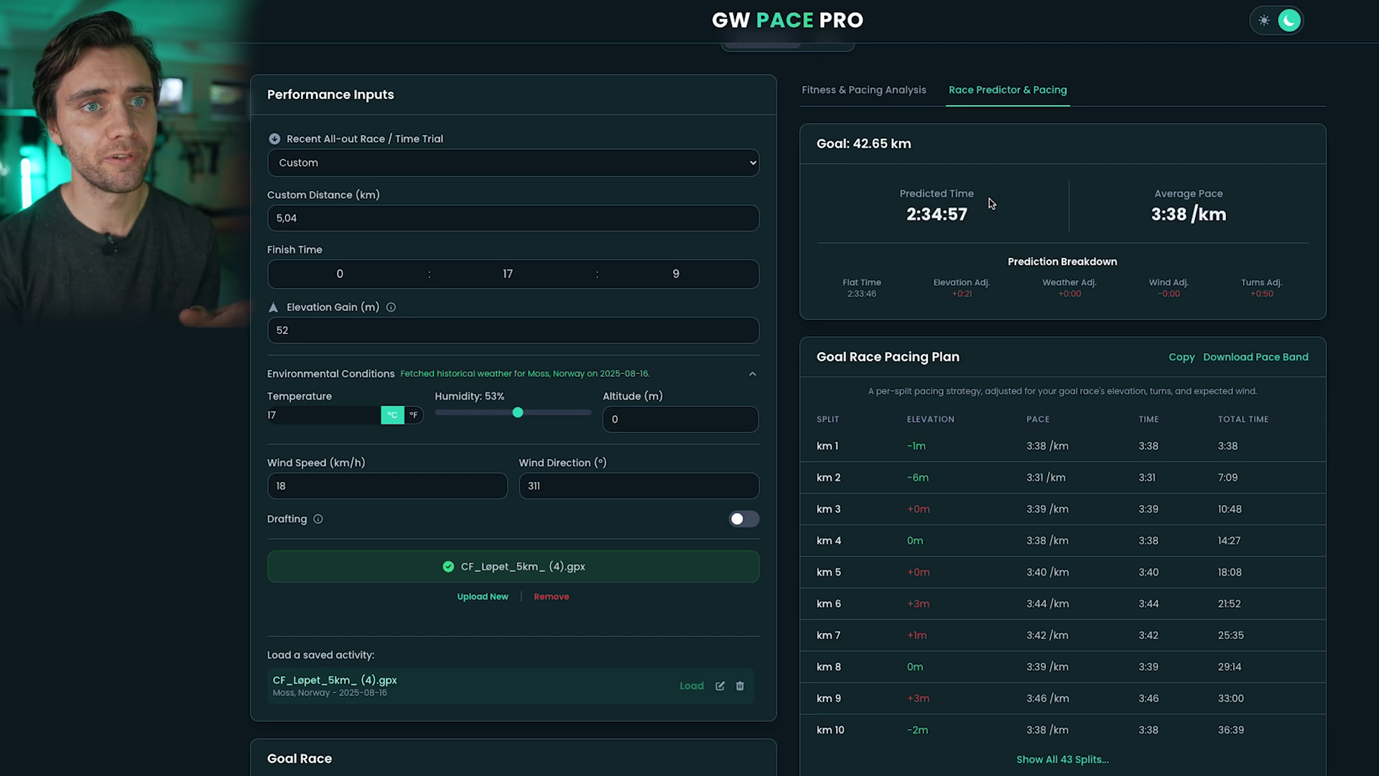
scroll(989, 198, down, 6)
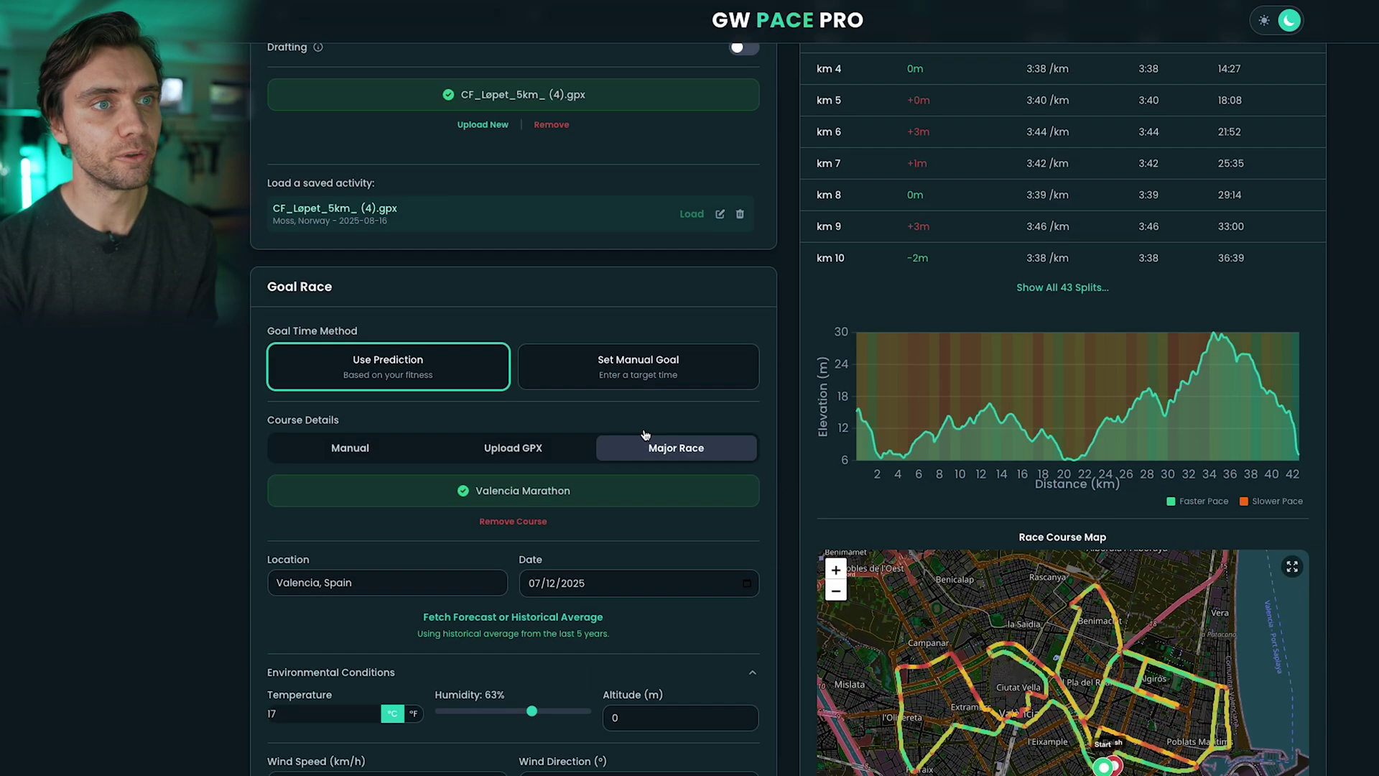
Try a manual goal time, then return to the fitness-based prediction.
click(617, 379)
click(495, 429)
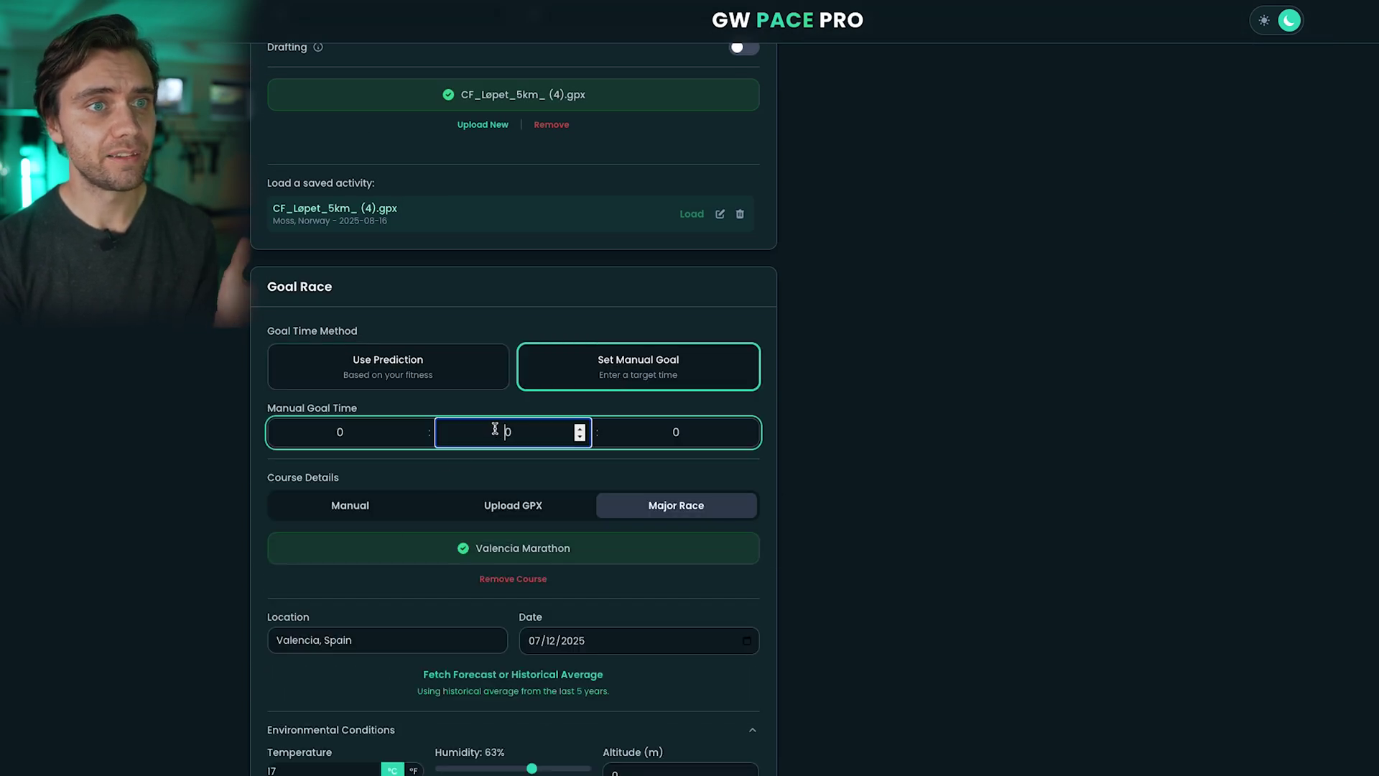
click(661, 431)
click(502, 356)
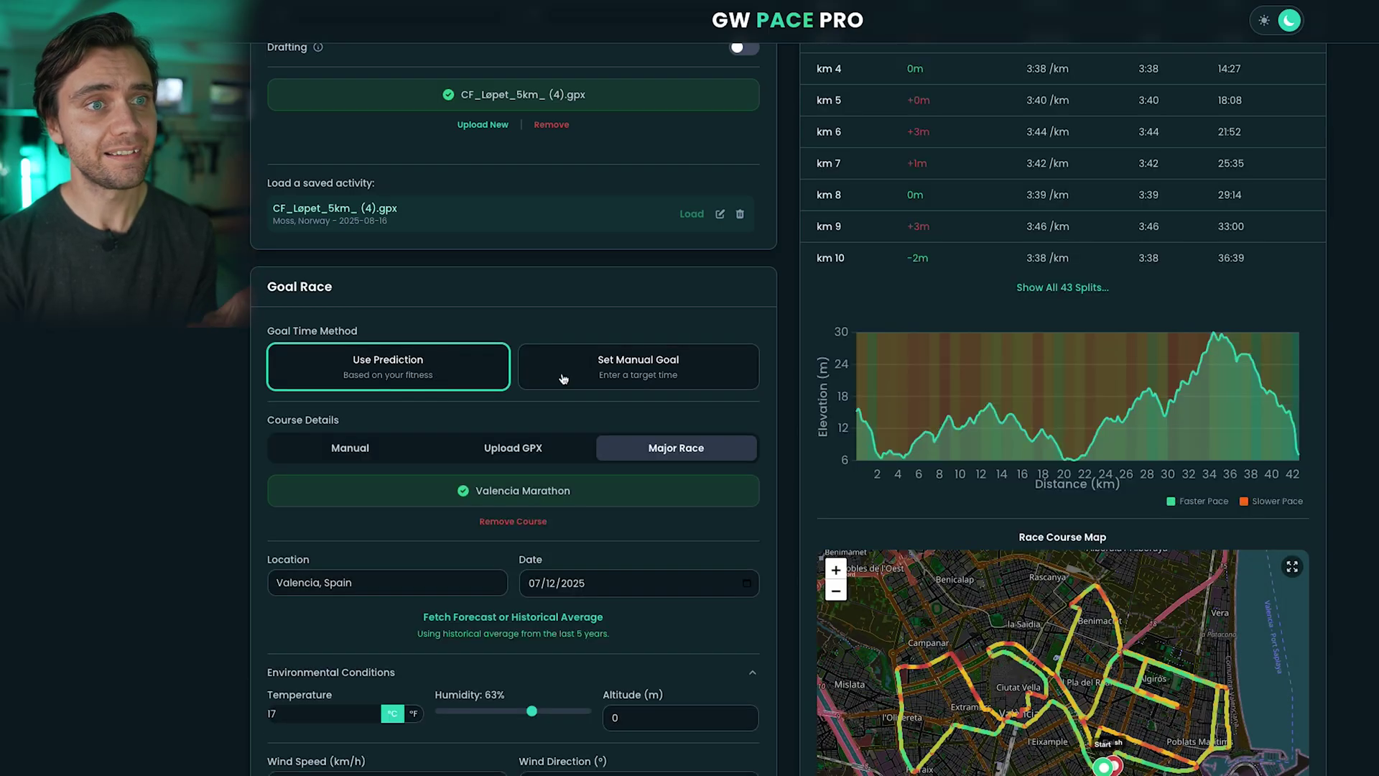
Show all 43 km splits and scroll through the table to the course map.
click(1062, 287)
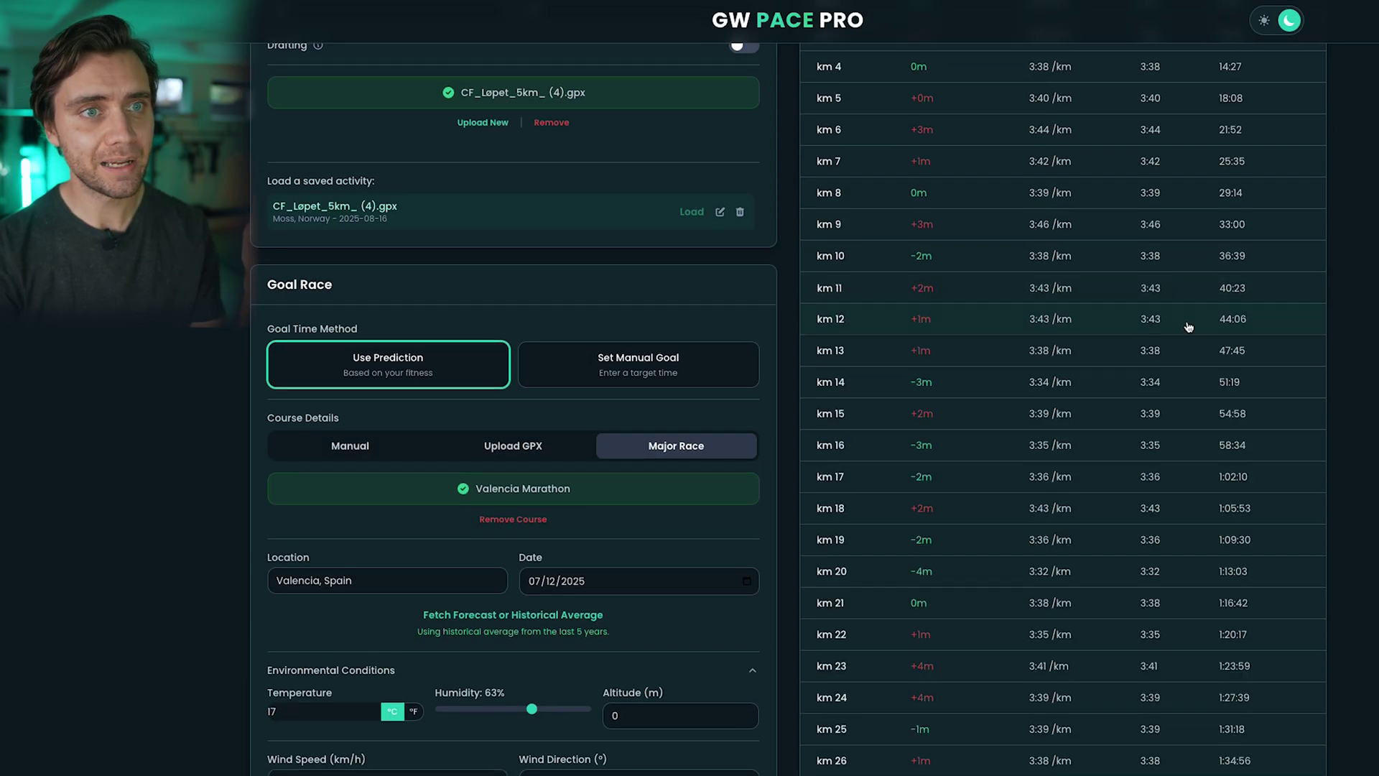
scroll(1163, 334, up, 3)
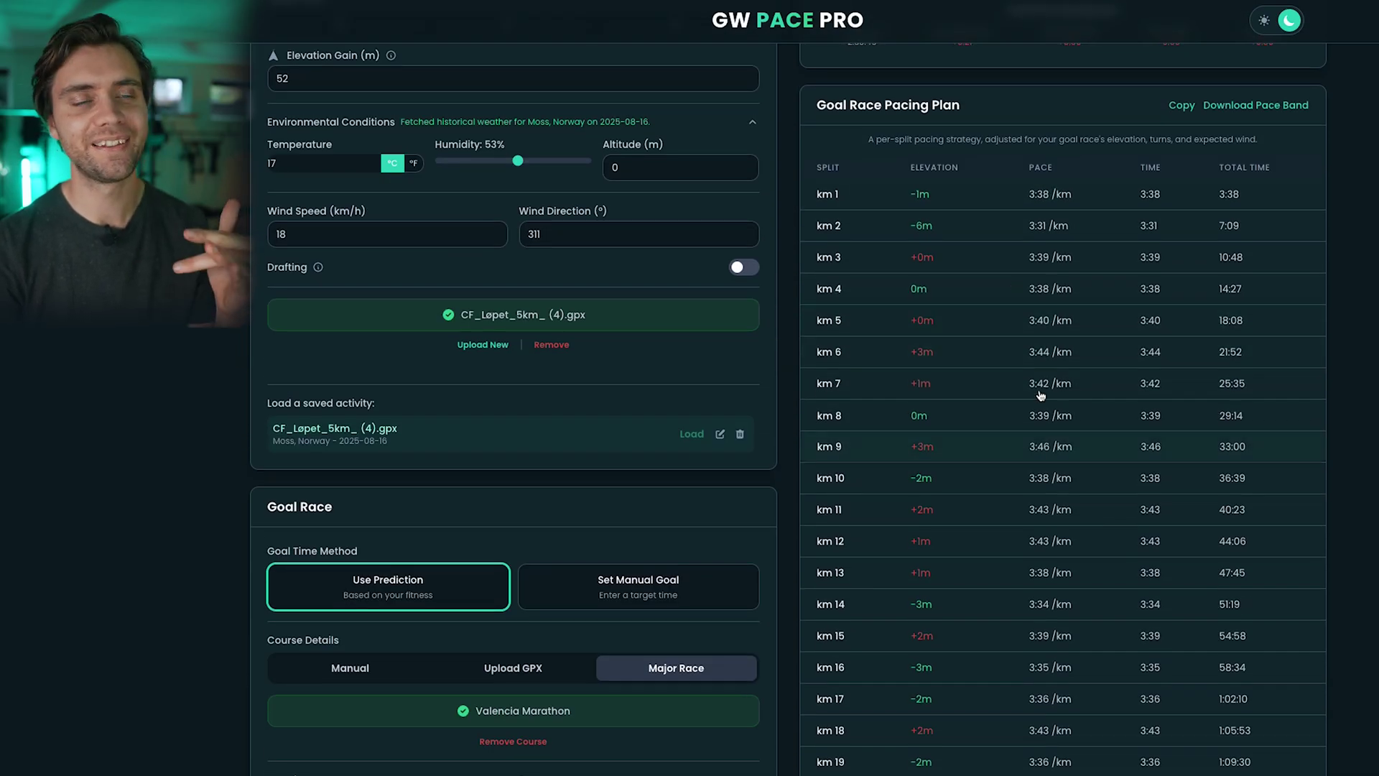
scroll(1077, 382, down, 15)
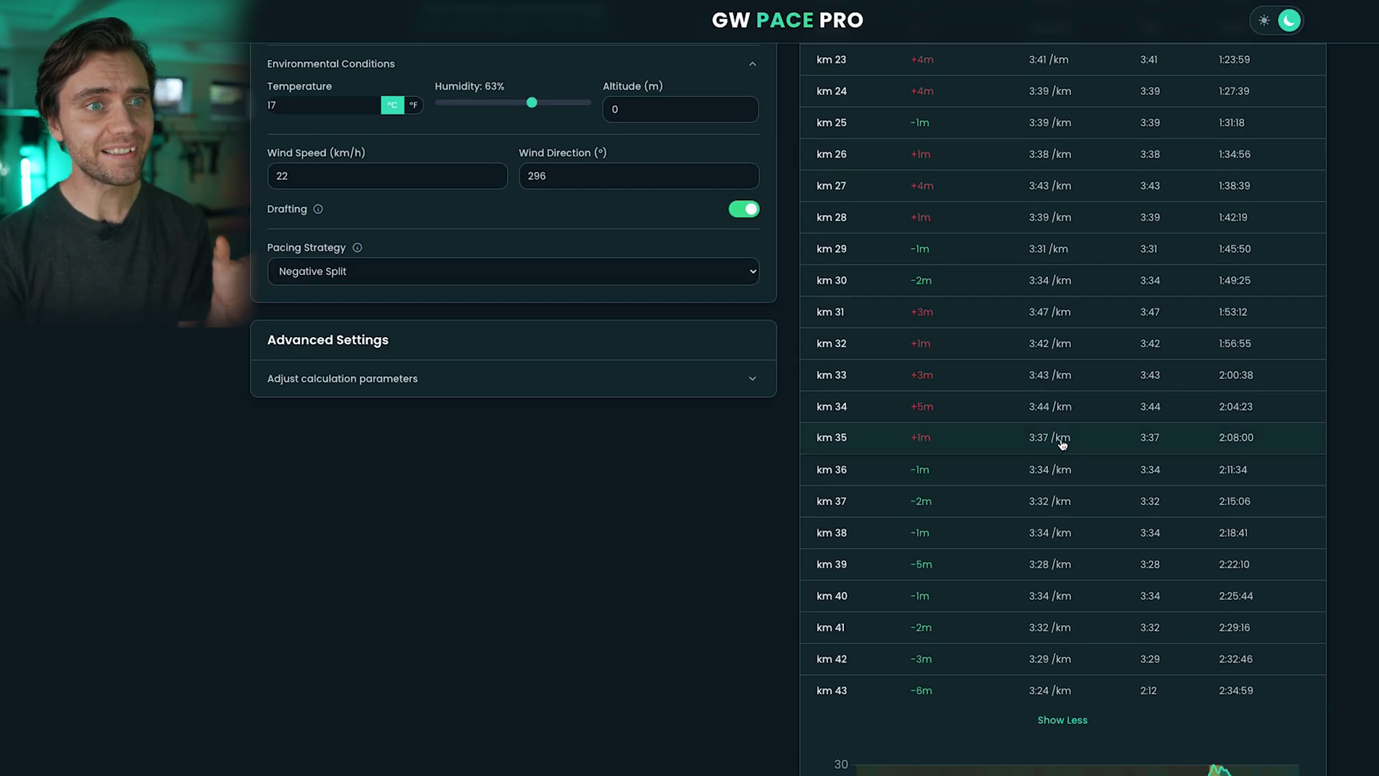
scroll(933, 503, down, 2)
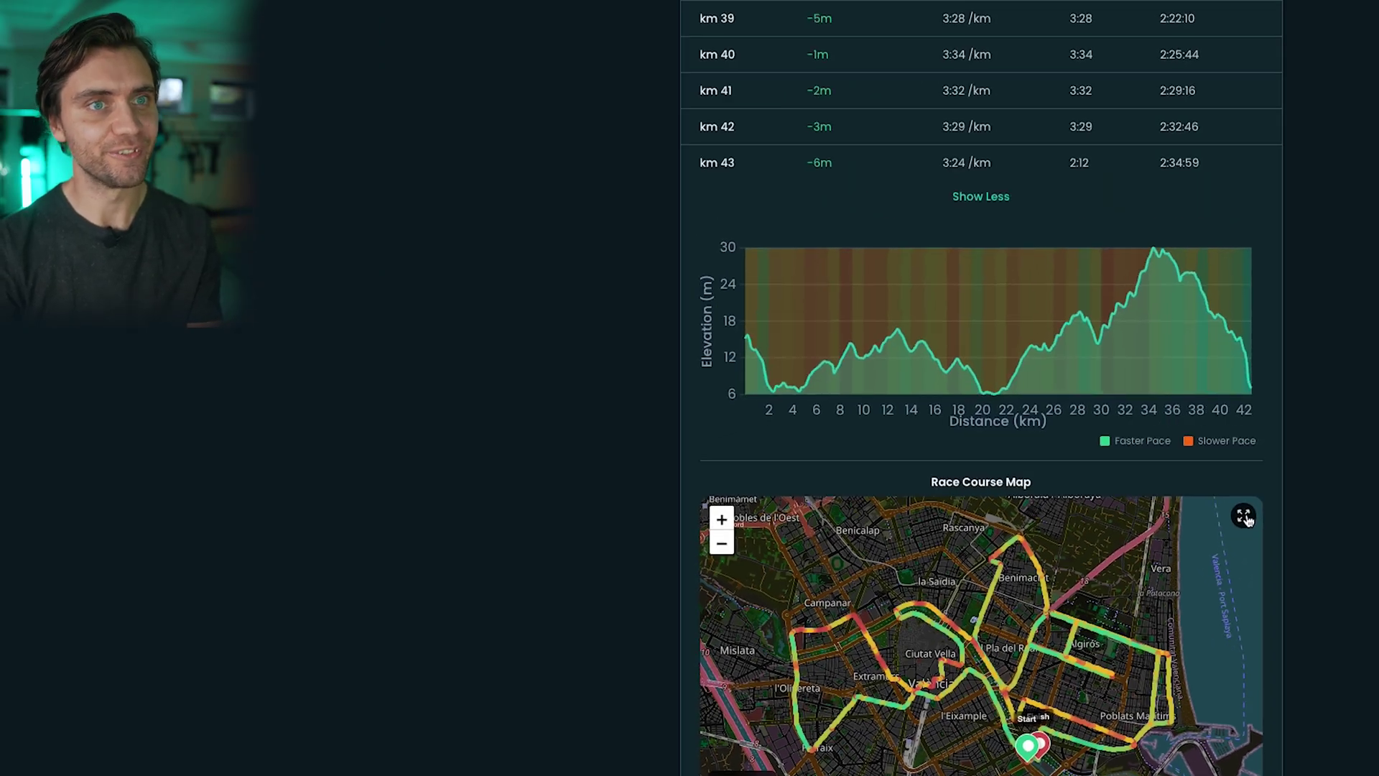
Open the Valencia course map full screen and zoom around the Jardí del Túria route.
click(1110, 294)
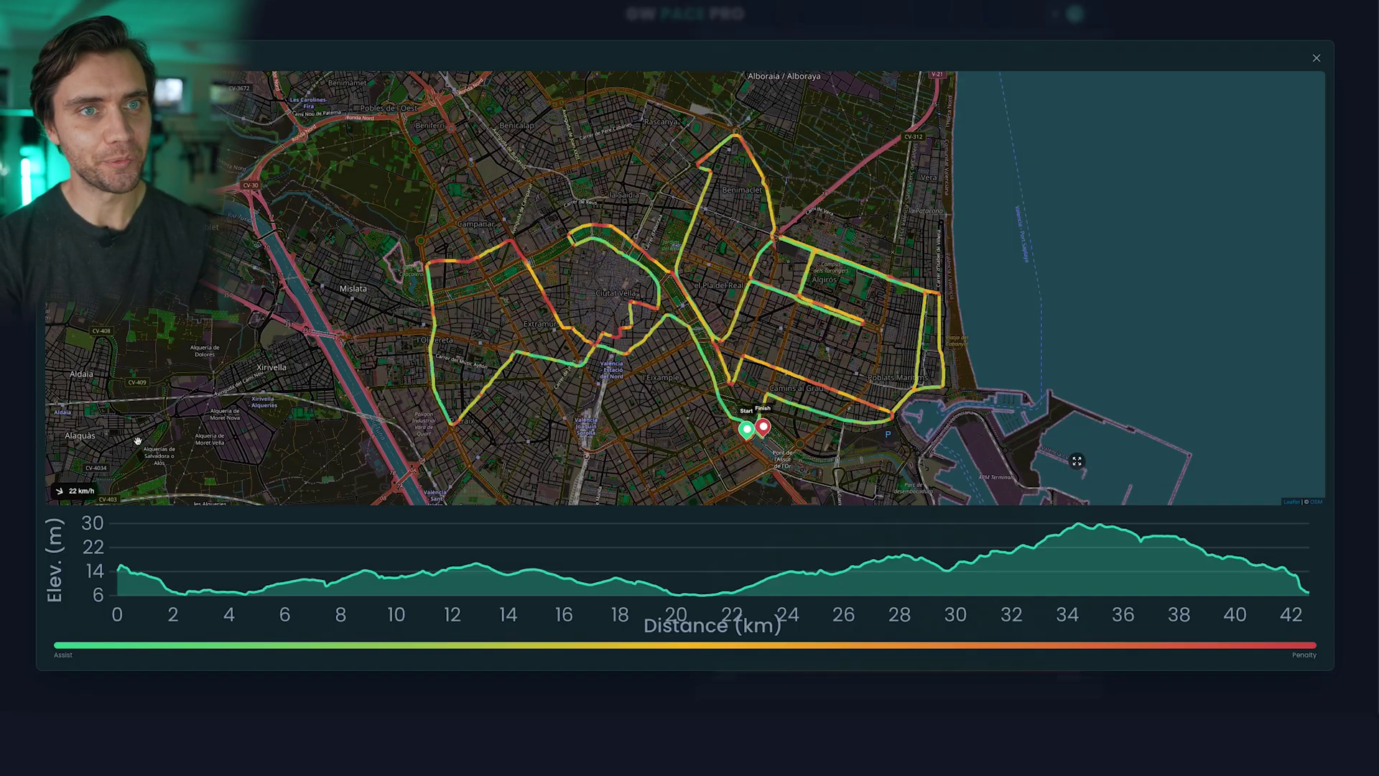
scroll(698, 287, up, 5)
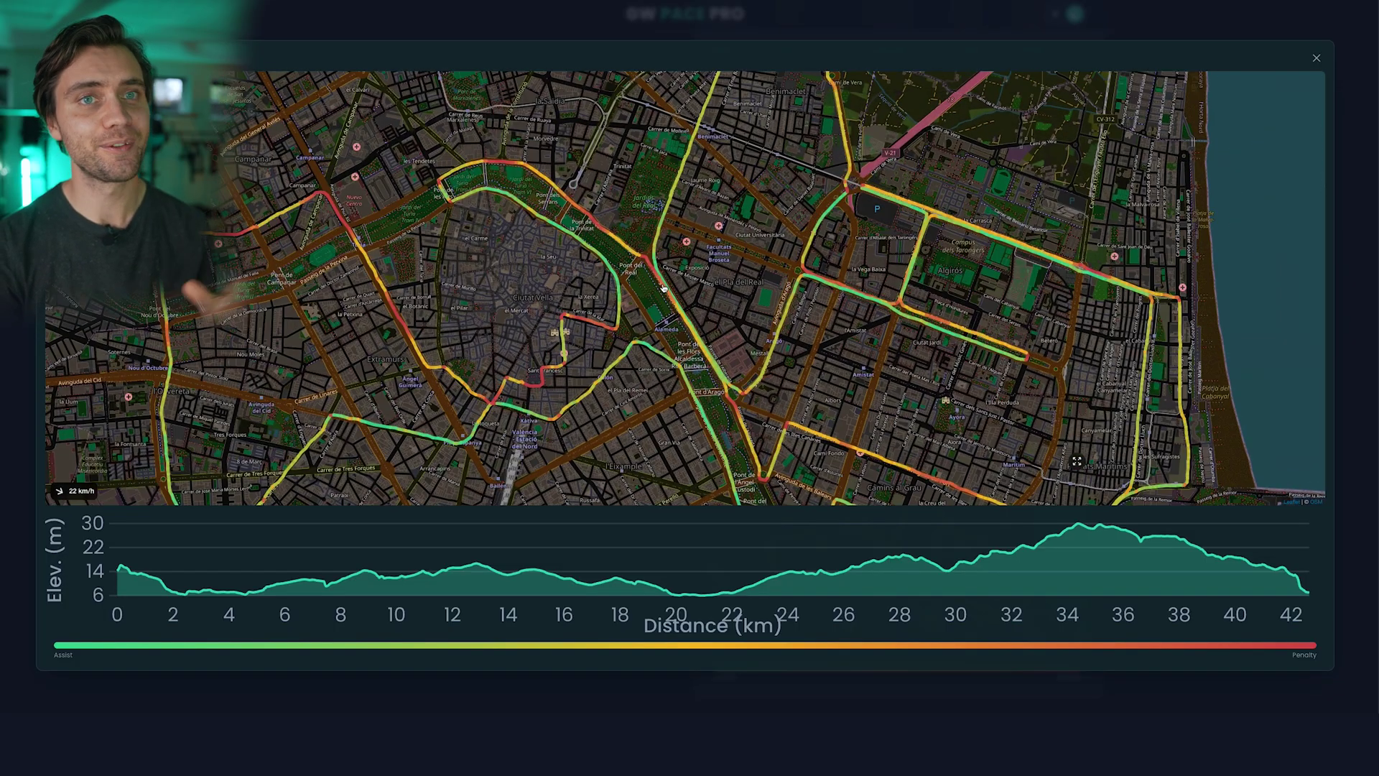
scroll(662, 289, down, 1)
scroll(650, 316, up, 3)
scroll(650, 315, down, 2)
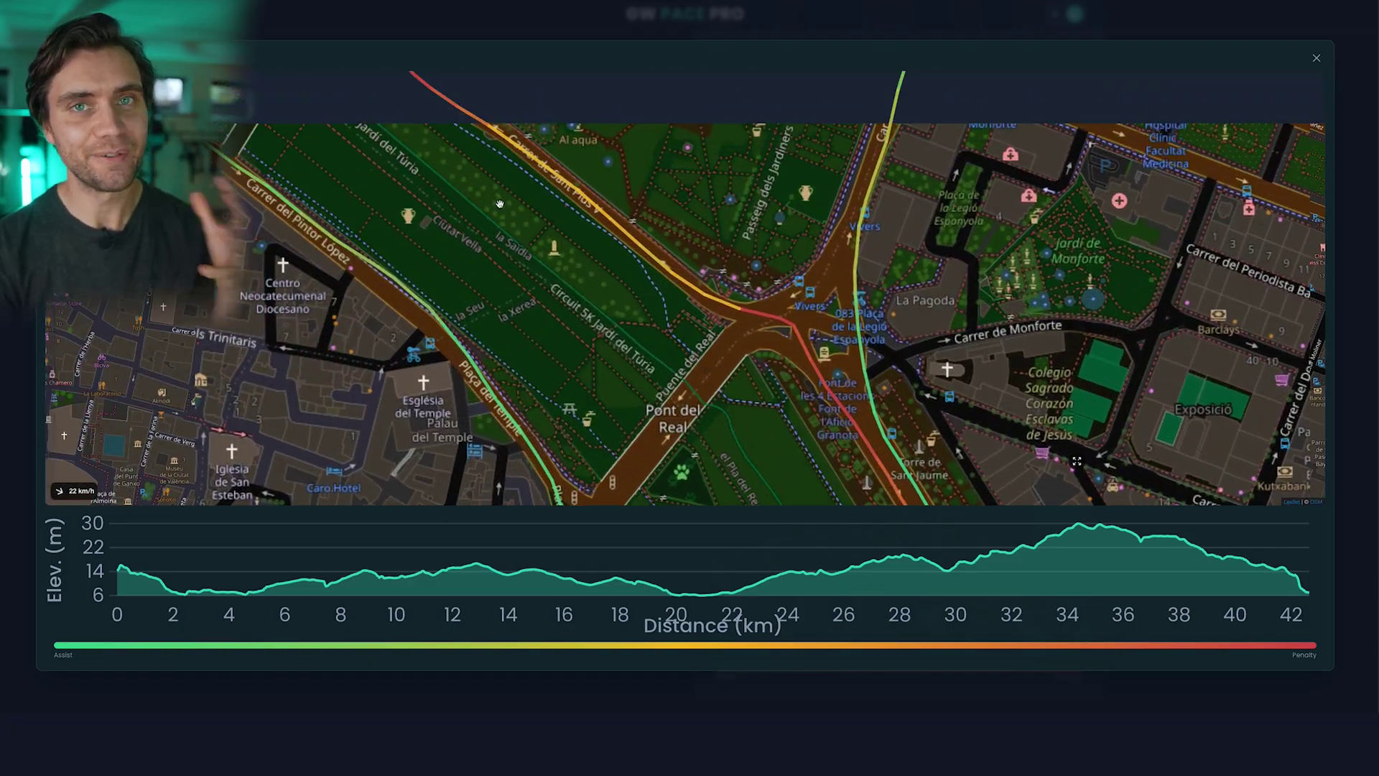